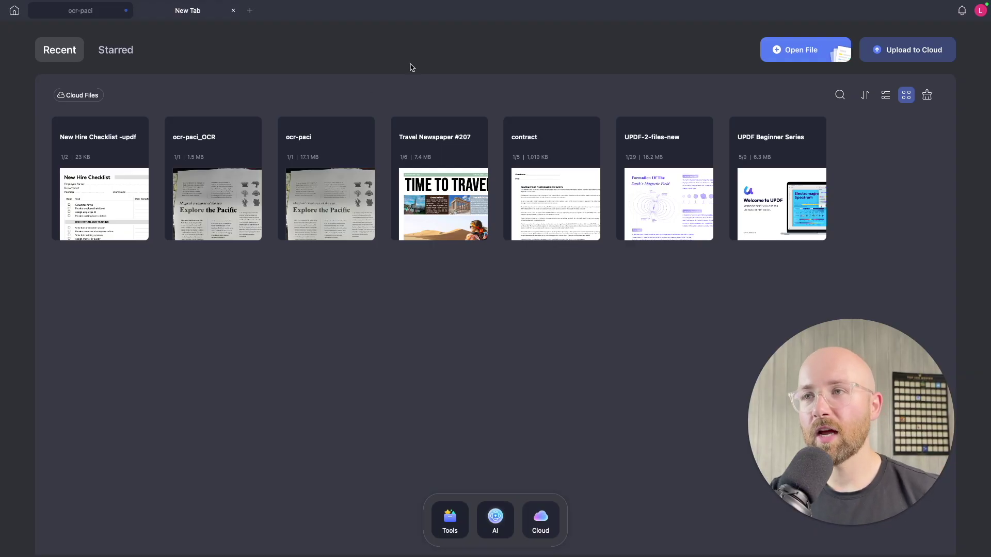
# - Open the contract PDF from the recent files and activate text editing in its first two body paragraphs
pyautogui.click(524, 190)
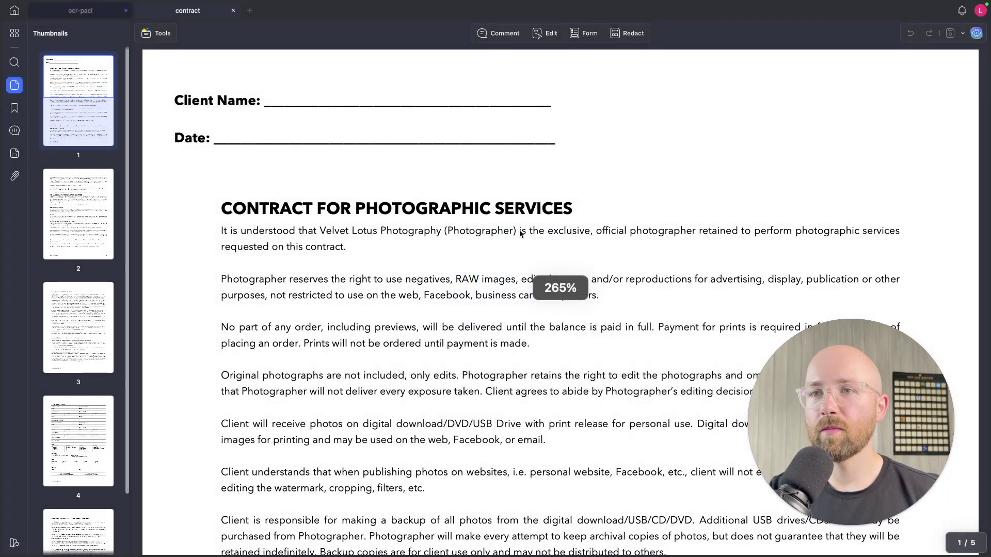
pyautogui.click(545, 33)
pyautogui.click(449, 218)
pyautogui.click(477, 227)
pyautogui.click(476, 227)
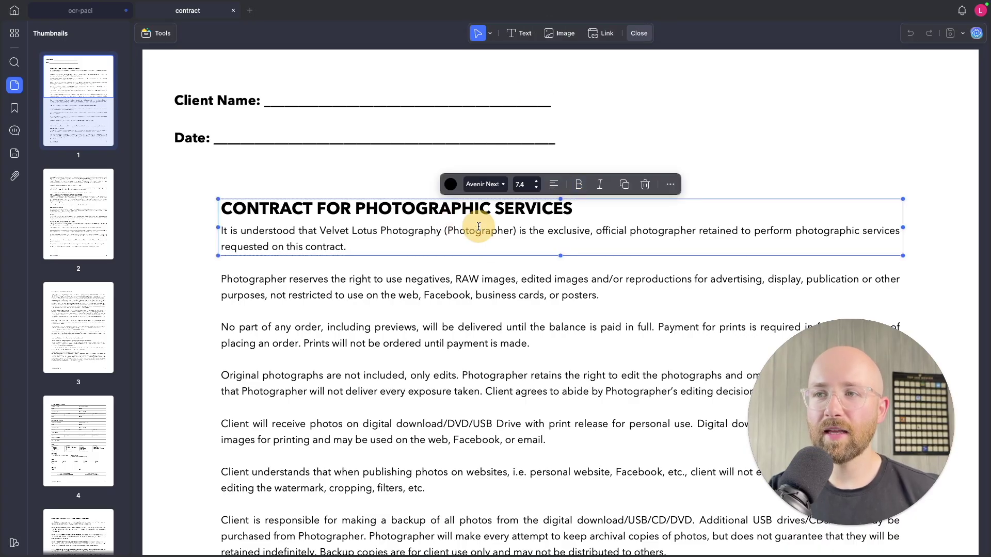
pyautogui.click(481, 295)
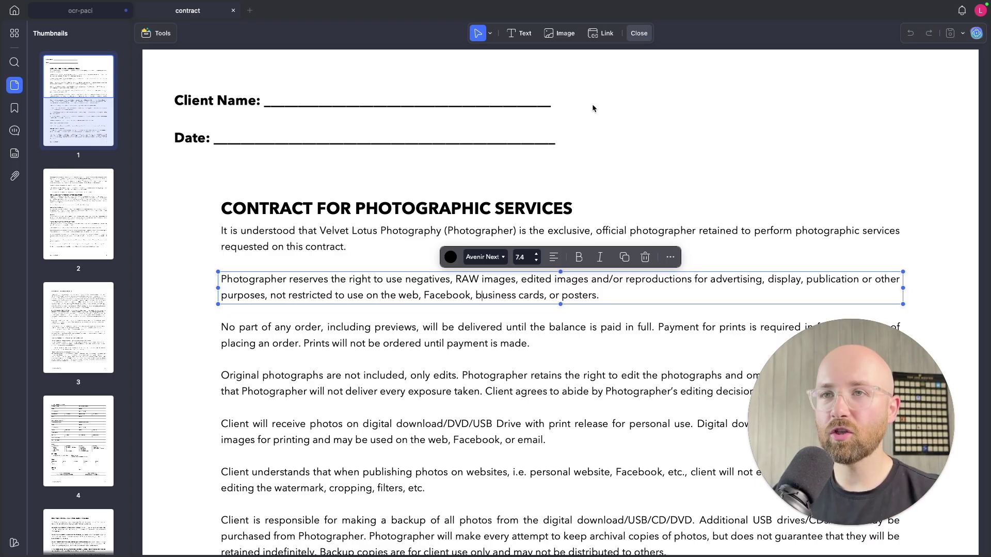
# - Switch to the browser to view the Reddit thread about Adobe software, and return to the contract PDF
pyautogui.hotkey('ctrl', 'Left')
pyautogui.click(352, 11)
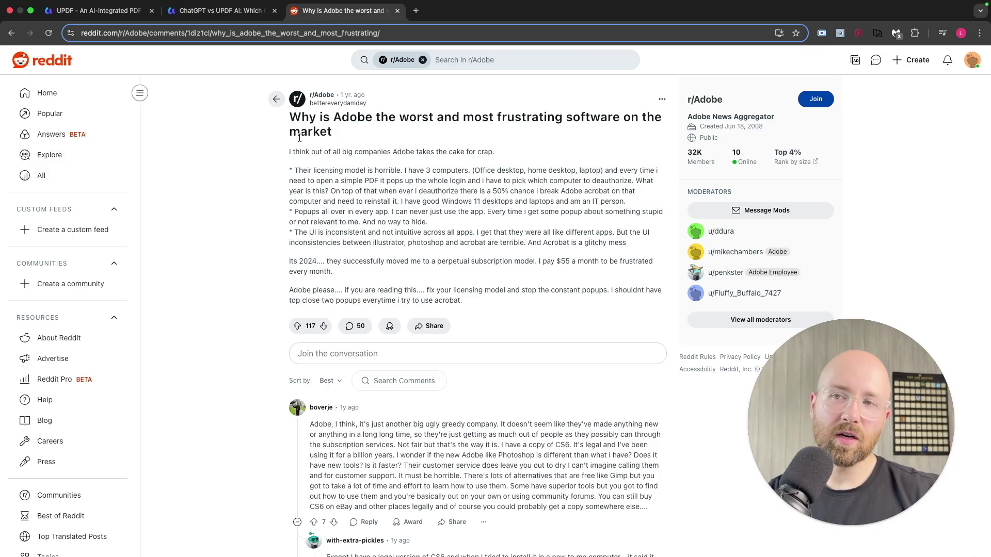
pyautogui.click(112, 17)
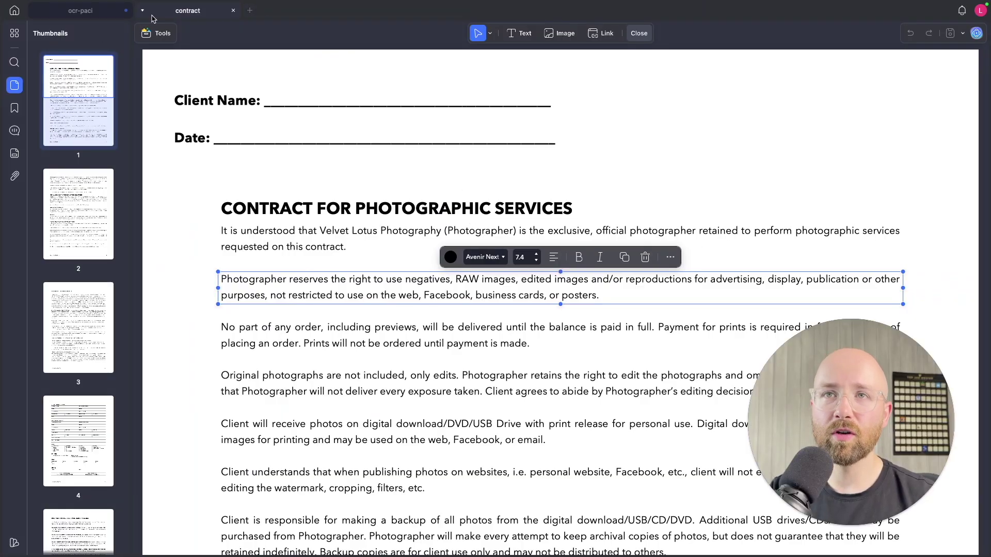
# - Look at the ocr-paci scan and open a new tab with the recent files
pyautogui.click(106, 13)
pyautogui.doubleClick(100, 88)
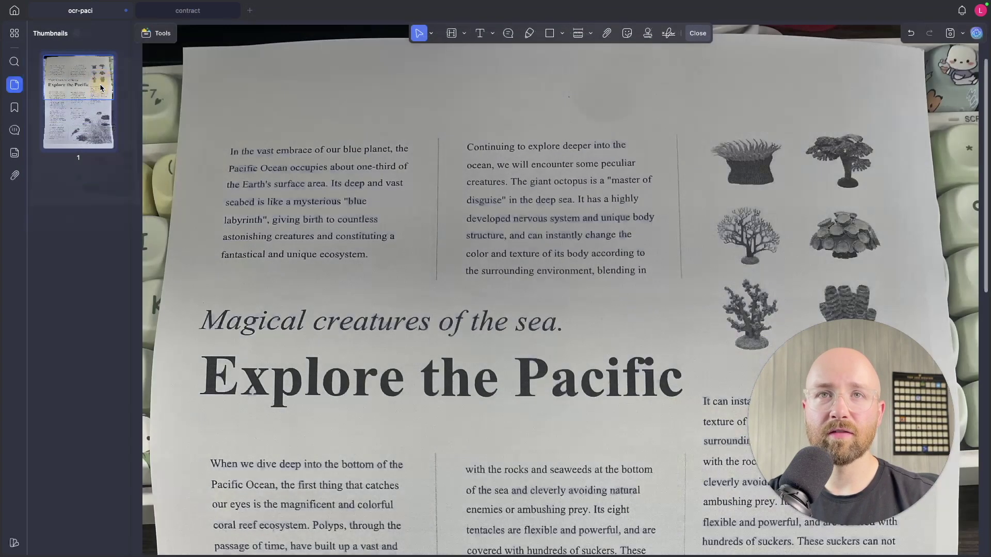
pyautogui.click(222, 11)
pyautogui.click(250, 11)
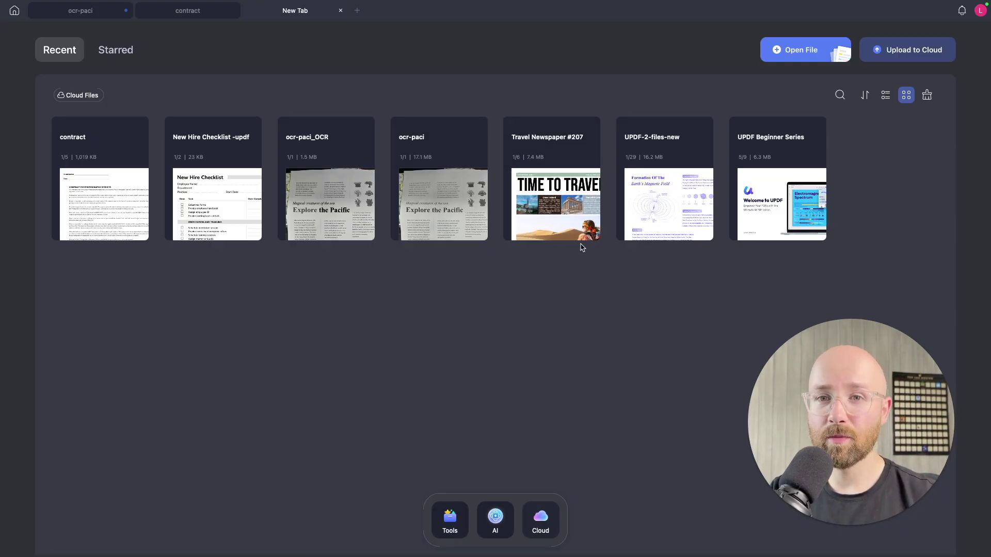
# - View all of the contract's pages in the page organizer, and return to the normal reading view outside edit mode
pyautogui.click(187, 10)
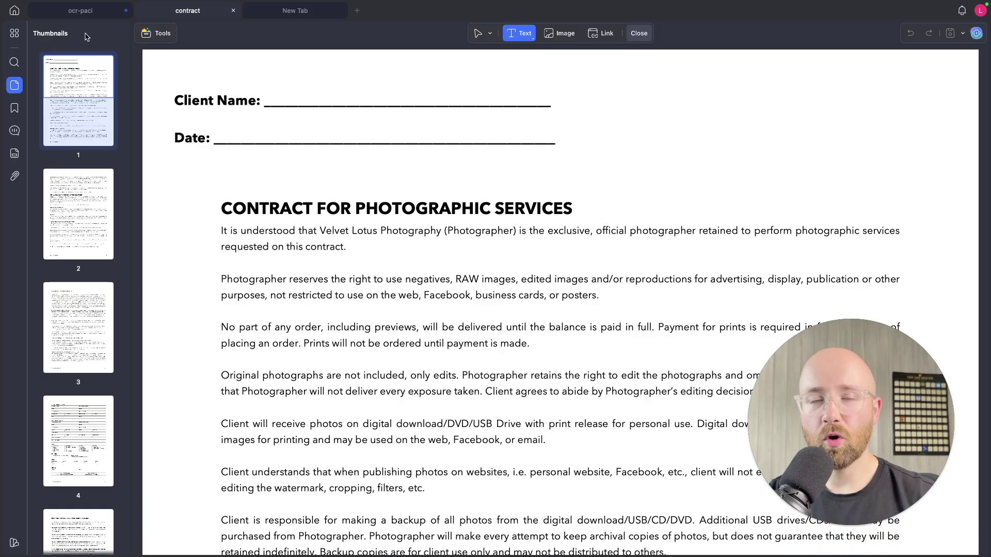
pyautogui.click(15, 33)
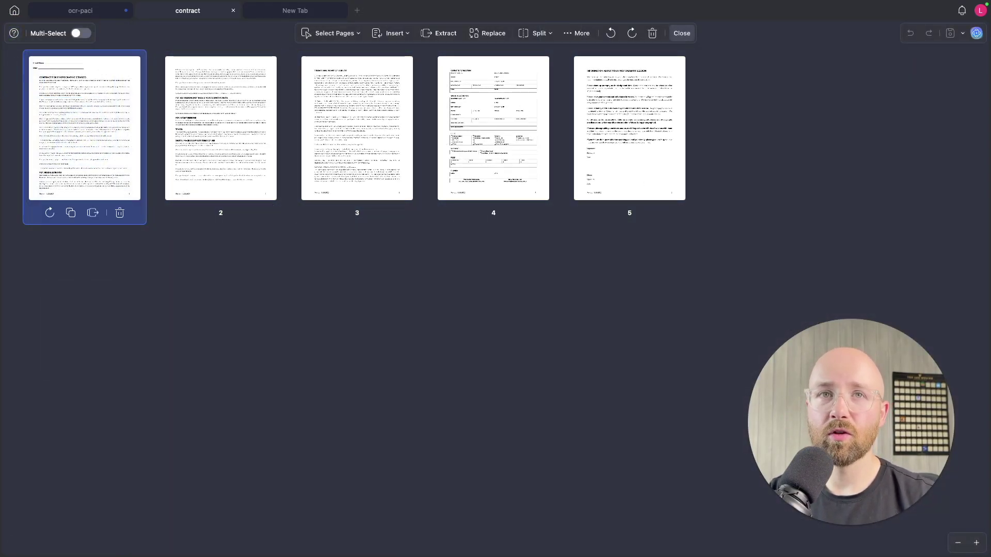
pyautogui.click(682, 33)
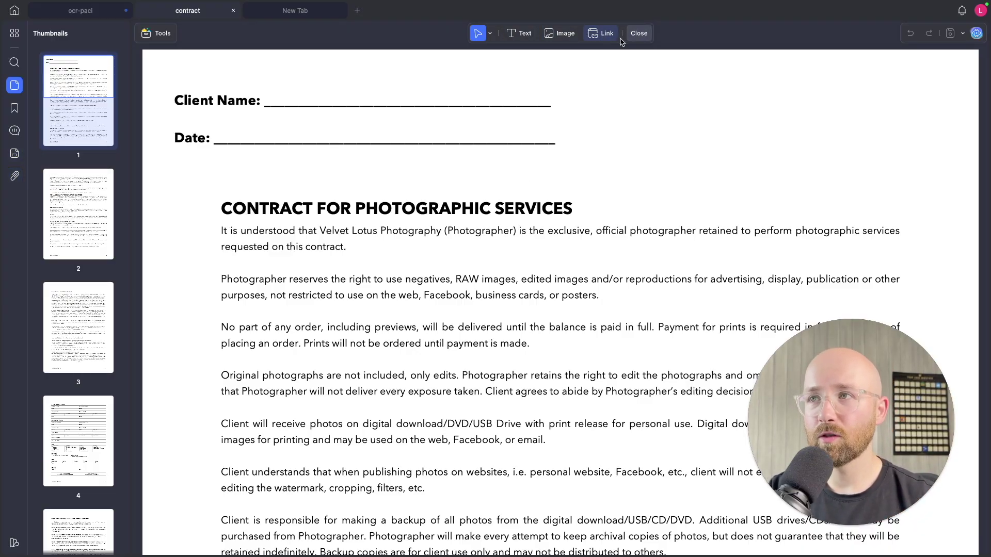
pyautogui.click(638, 34)
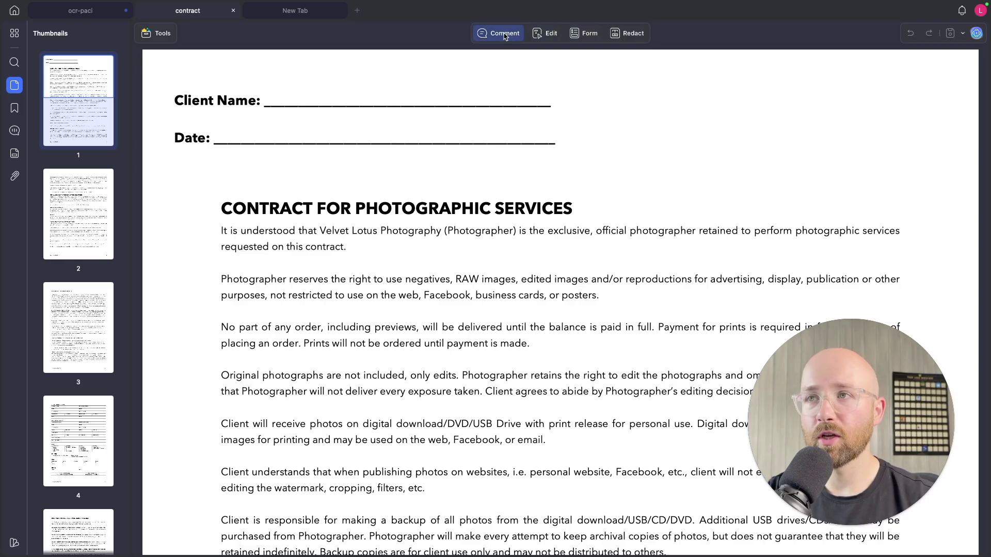
# - Redact the words "Photographer reserves the right to use negatives, RAW" in the second paragraph and apply the redaction permanently
pyautogui.click(626, 38)
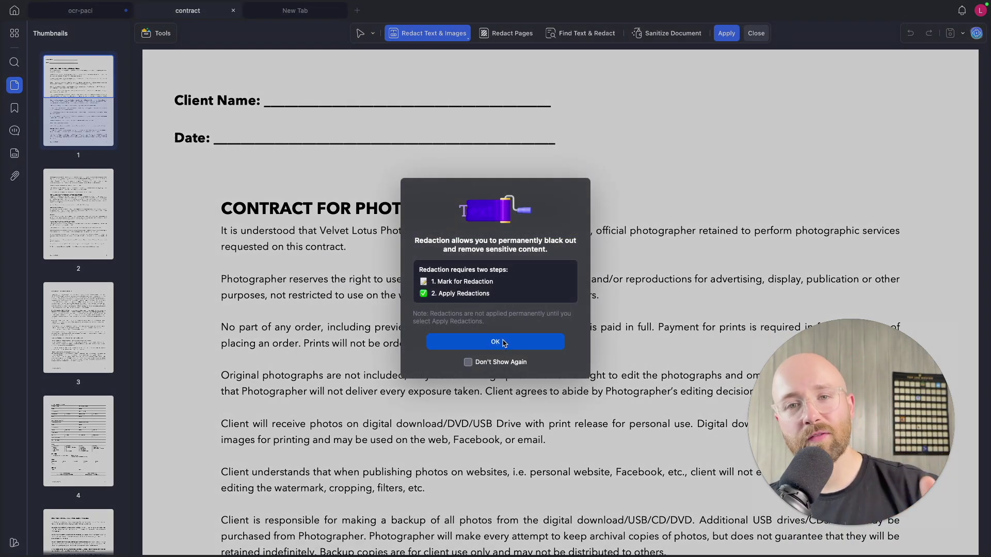
pyautogui.click(504, 343)
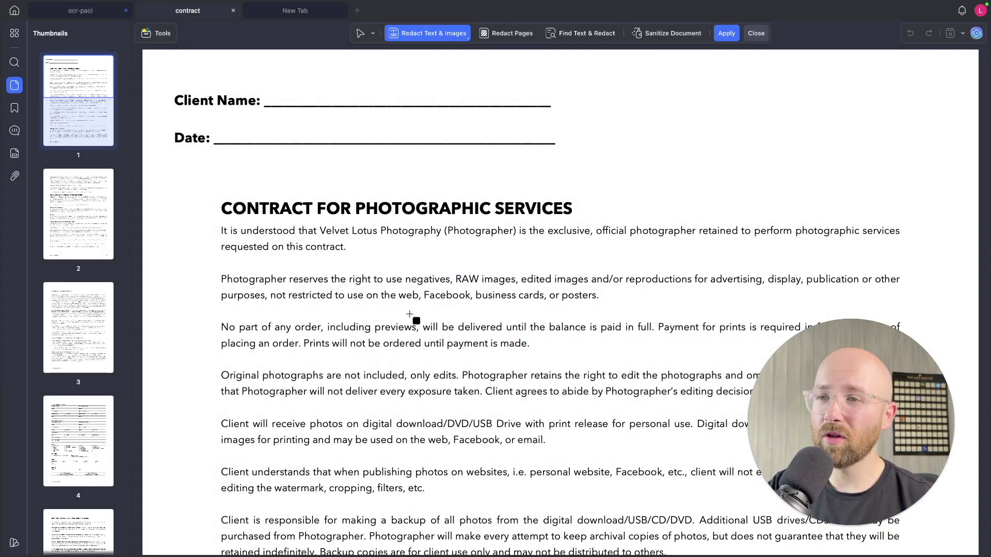
pyautogui.moveTo(220, 278); pyautogui.dragTo(479, 278)
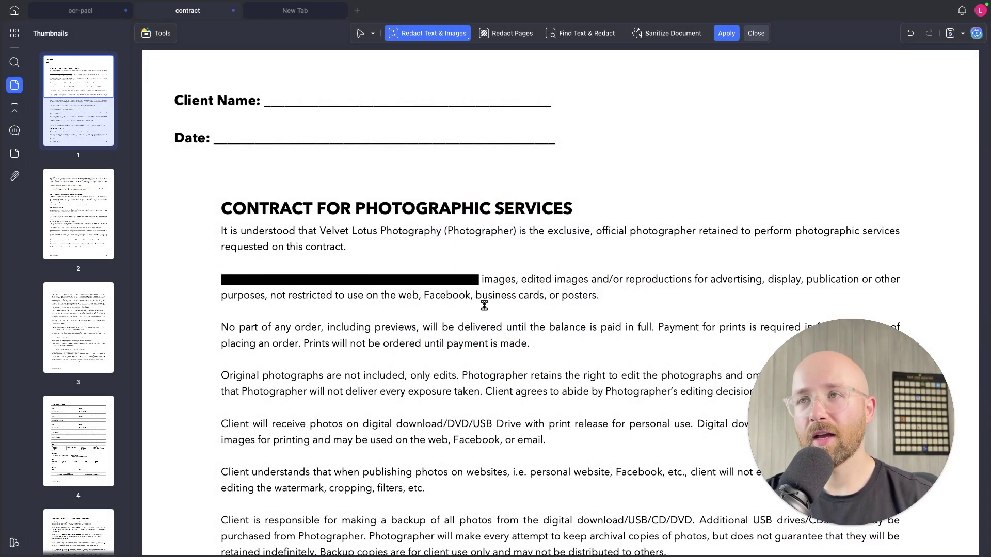
pyautogui.click(723, 35)
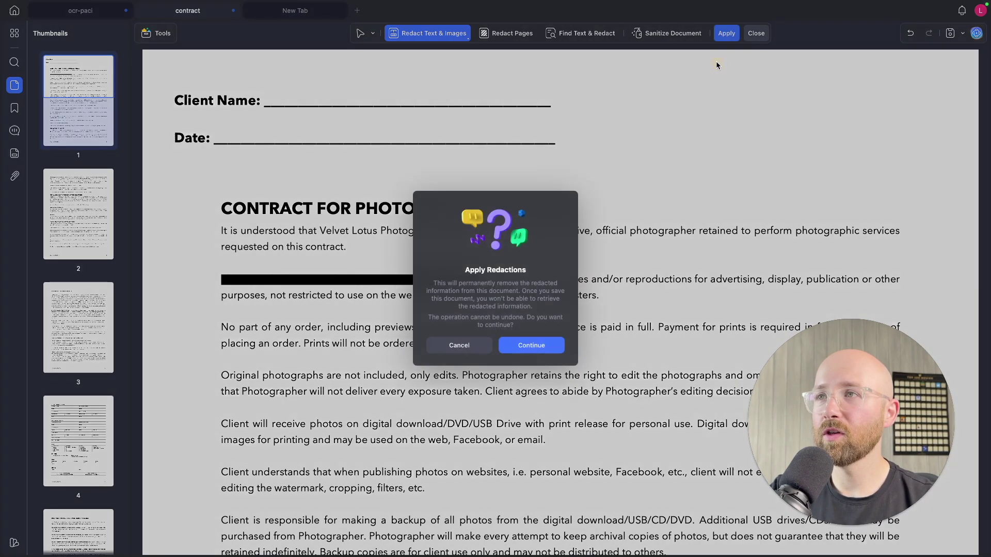
pyautogui.click(522, 345)
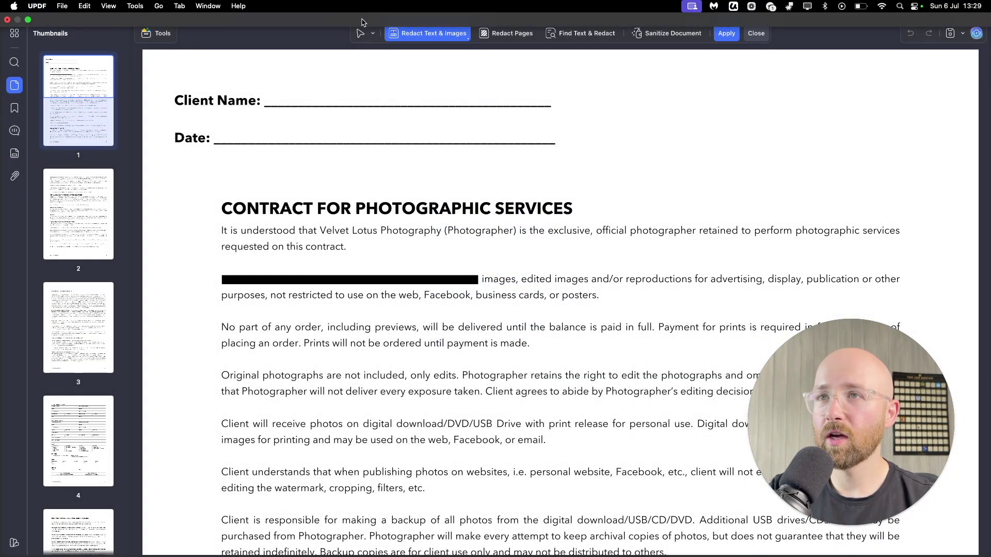
pyautogui.click(756, 34)
# - Place the saved signature on the contract's Client Name line and shrink it to fit the line
pyautogui.click(553, 33)
pyautogui.click(498, 33)
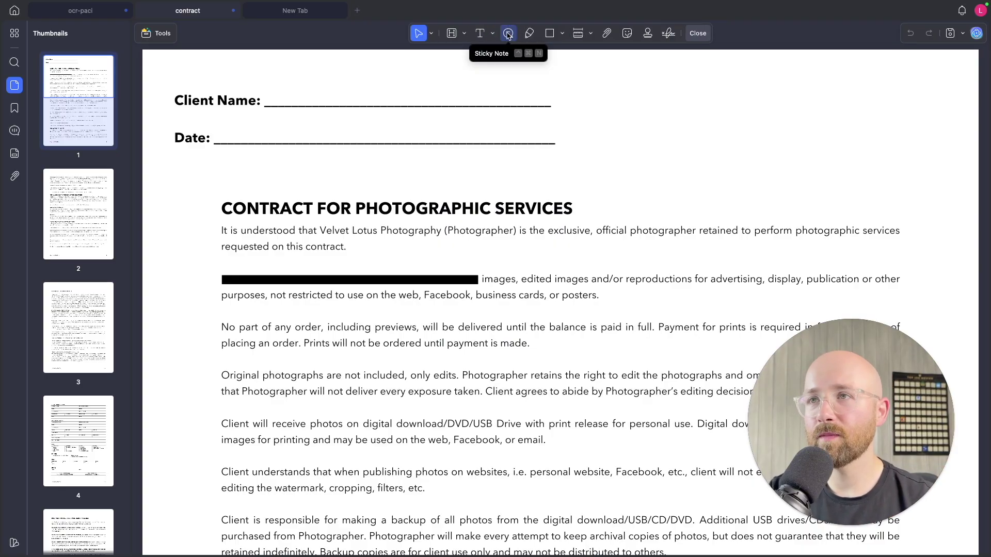
pyautogui.click(667, 33)
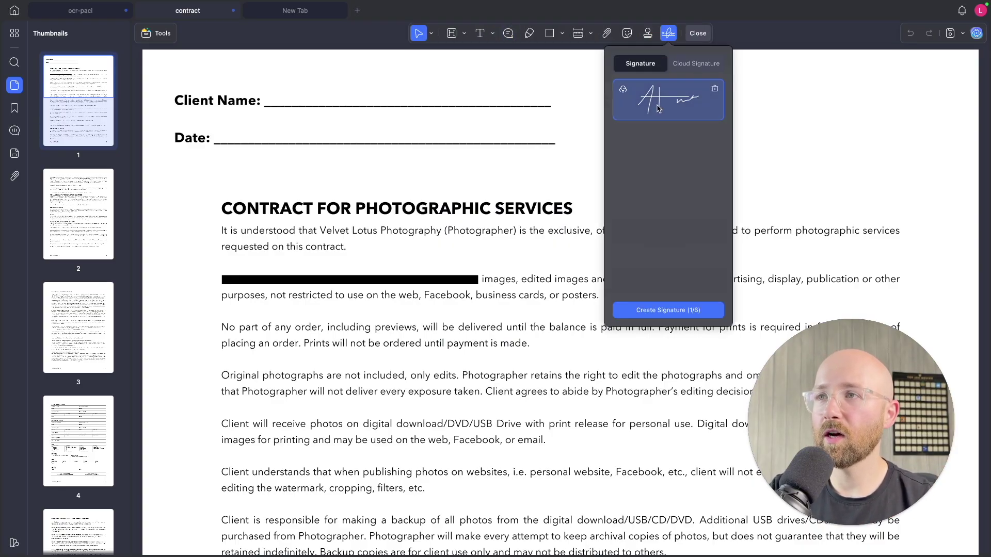
pyautogui.click(692, 87)
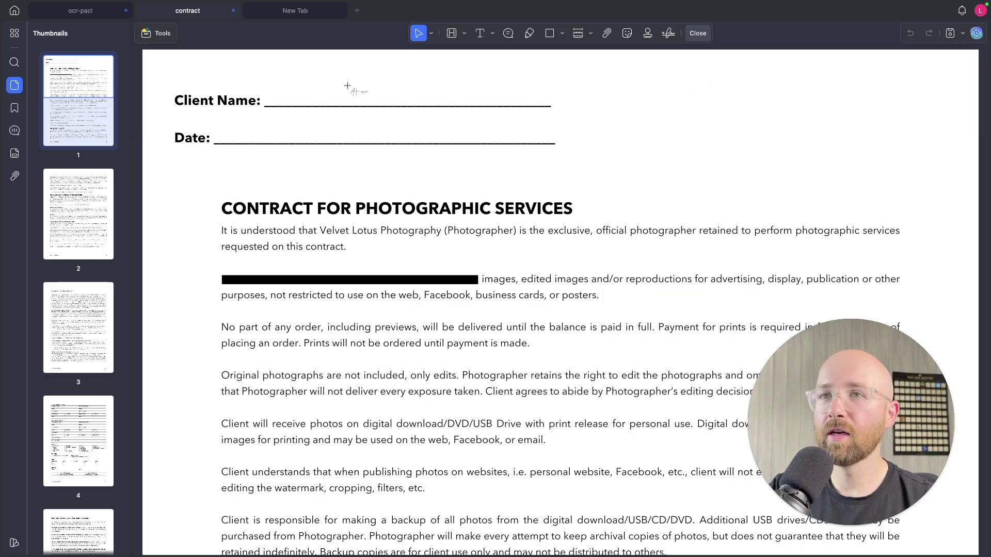
pyautogui.click(304, 88)
pyautogui.moveTo(532, 204); pyautogui.dragTo(642, 225)
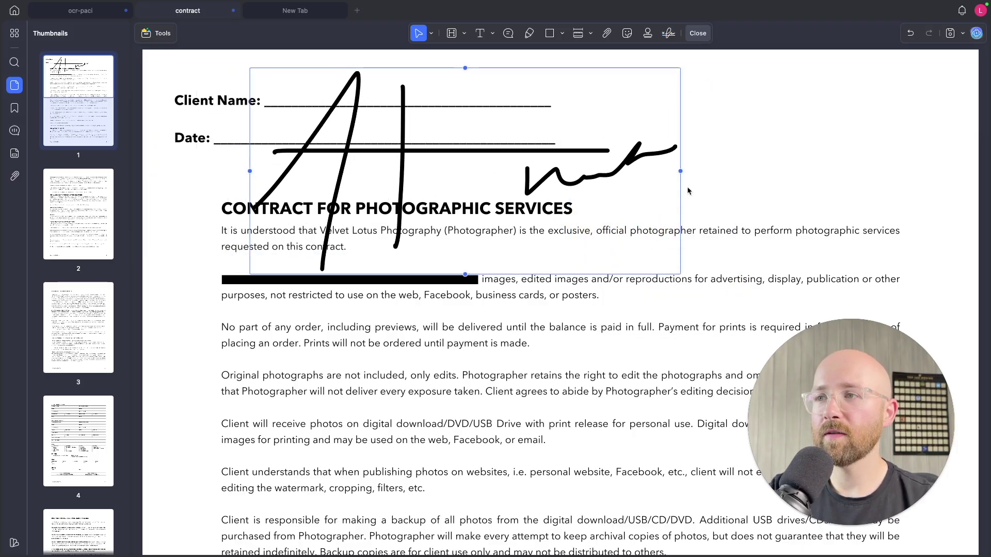
pyautogui.moveTo(680, 171)
pyautogui.mouseDown()
pyautogui.moveTo(326, 135)
pyautogui.moveTo(323, 150)
pyautogui.moveTo(341, 150)
pyautogui.moveTo(319, 98)
pyautogui.mouseUp()
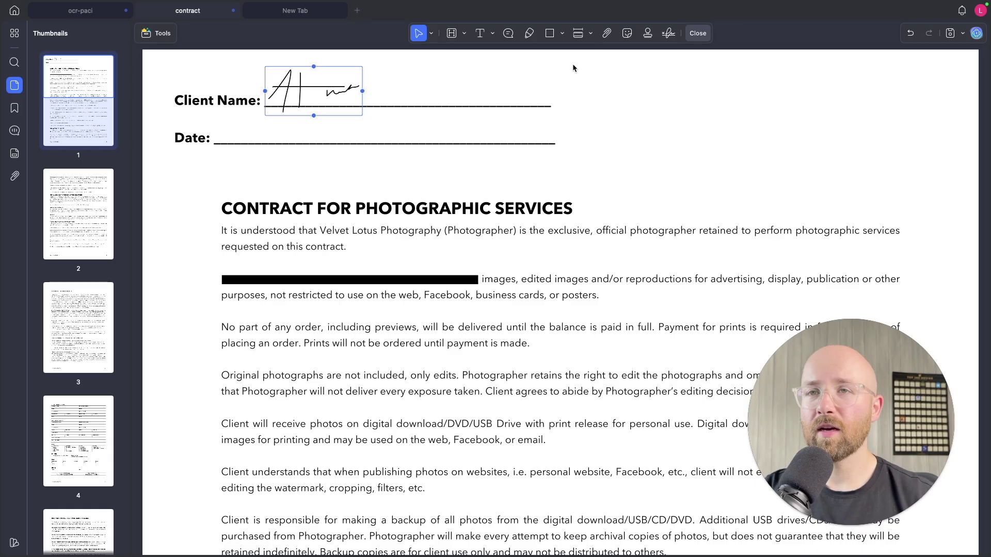
pyautogui.click(557, 71)
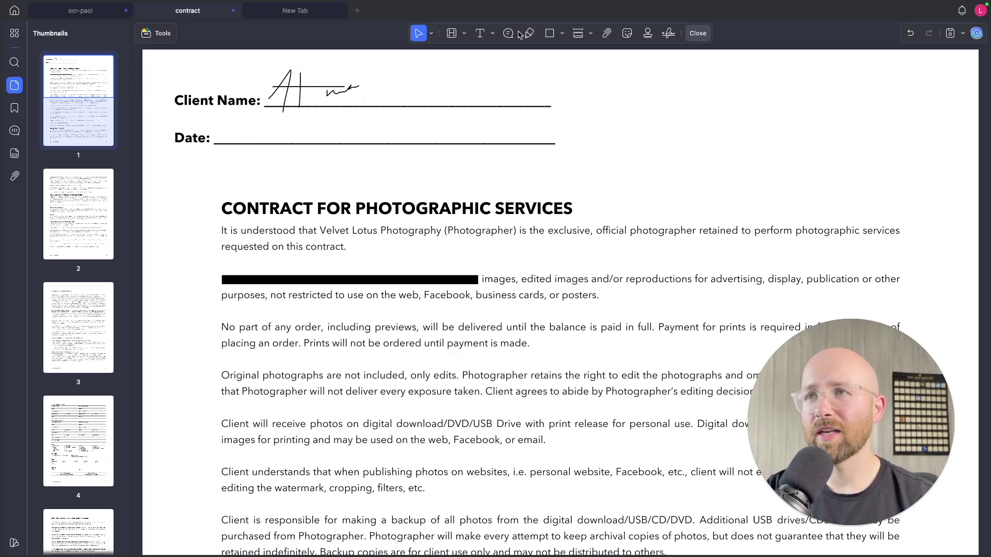
# - Draw a green rectangle outline around the end of the first paragraph's opening line and widen it to enclose "services"
pyautogui.click(551, 35)
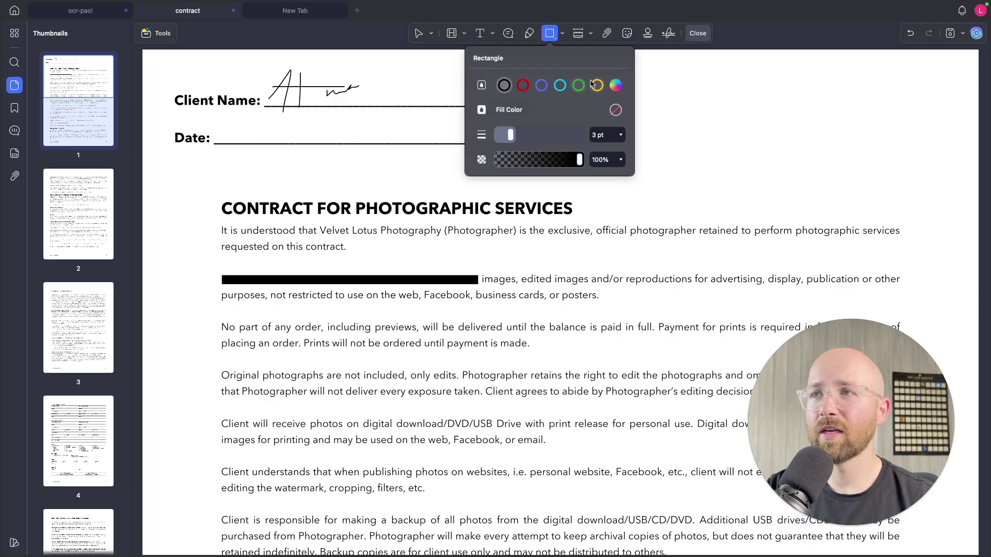
pyautogui.click(580, 85)
pyautogui.moveTo(677, 99)
pyautogui.mouseDown()
pyautogui.moveTo(719, 133)
pyautogui.moveTo(881, 188)
pyautogui.moveTo(833, 189)
pyautogui.moveTo(806, 257)
pyautogui.mouseUp()
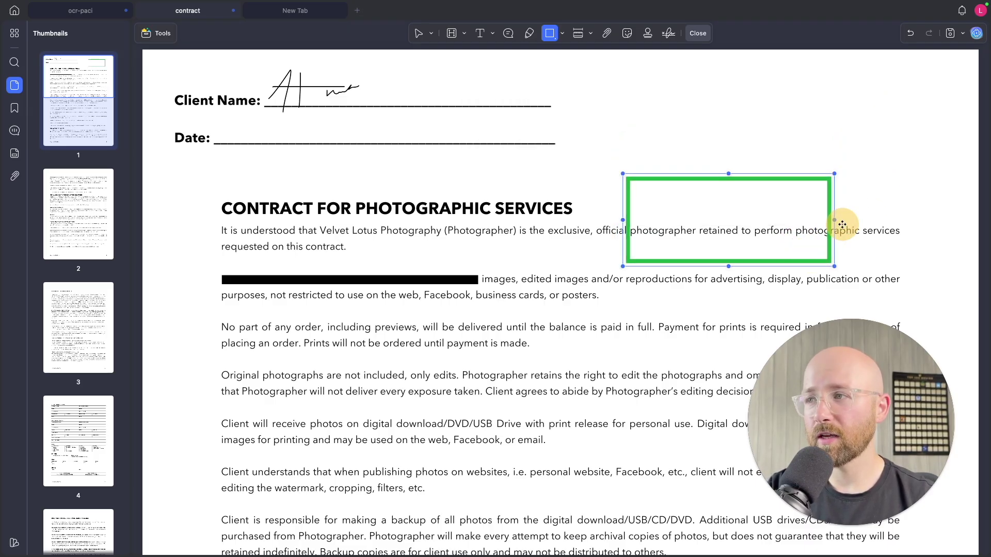
pyautogui.moveTo(834, 221); pyautogui.dragTo(911, 221)
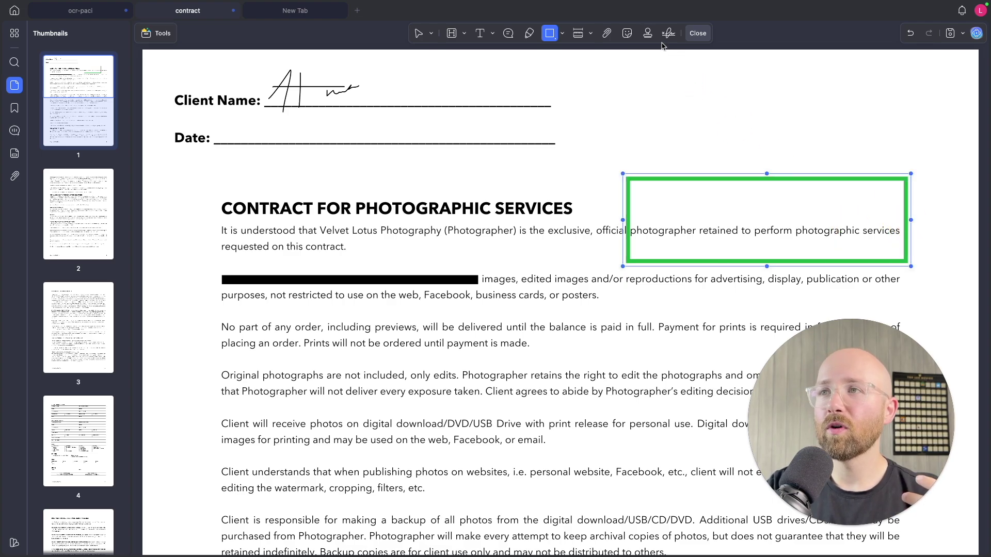
# - Add a sticky note reading "check this out" in the blank space beside the Date line
pyautogui.click(509, 33)
pyautogui.click(705, 137)
pyautogui.write('check th')
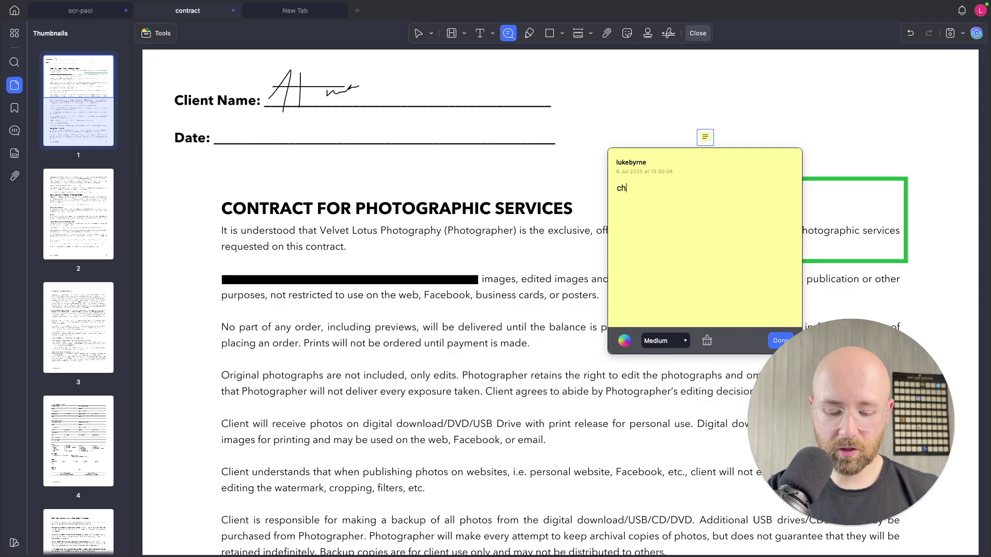
pyautogui.write('is o')
pyautogui.write('ut')
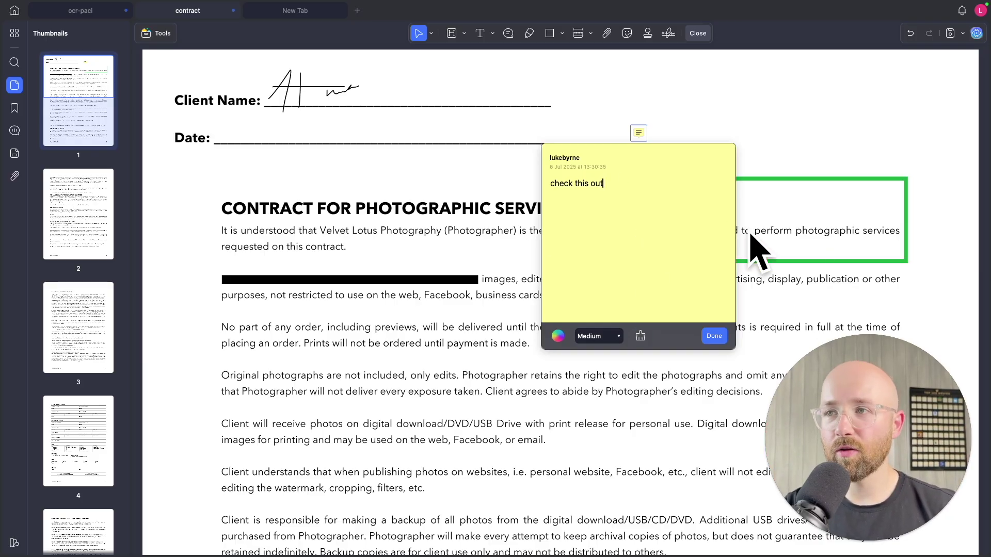
pyautogui.click(714, 336)
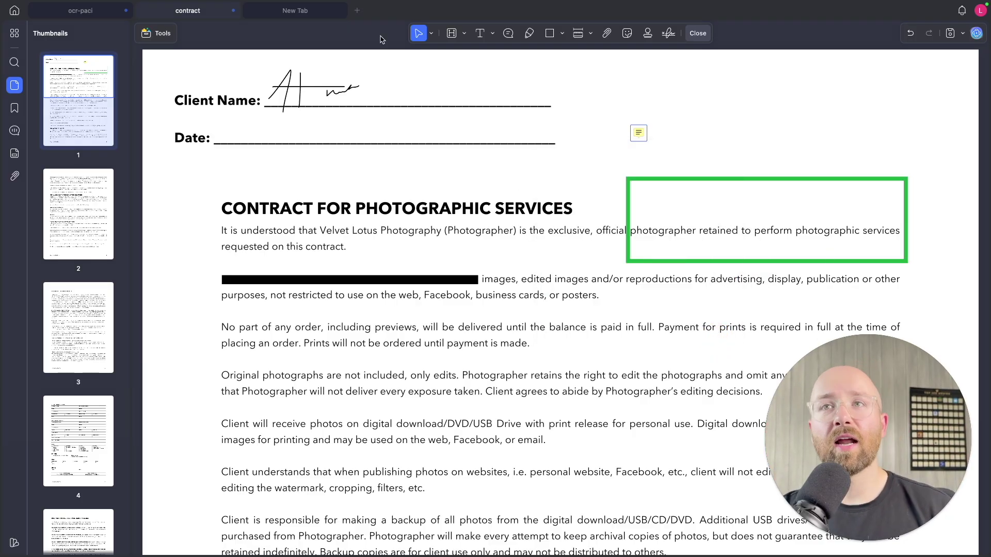
# - Open the ocr-paci scan from the recent files and look over its whole page
pyautogui.click(296, 11)
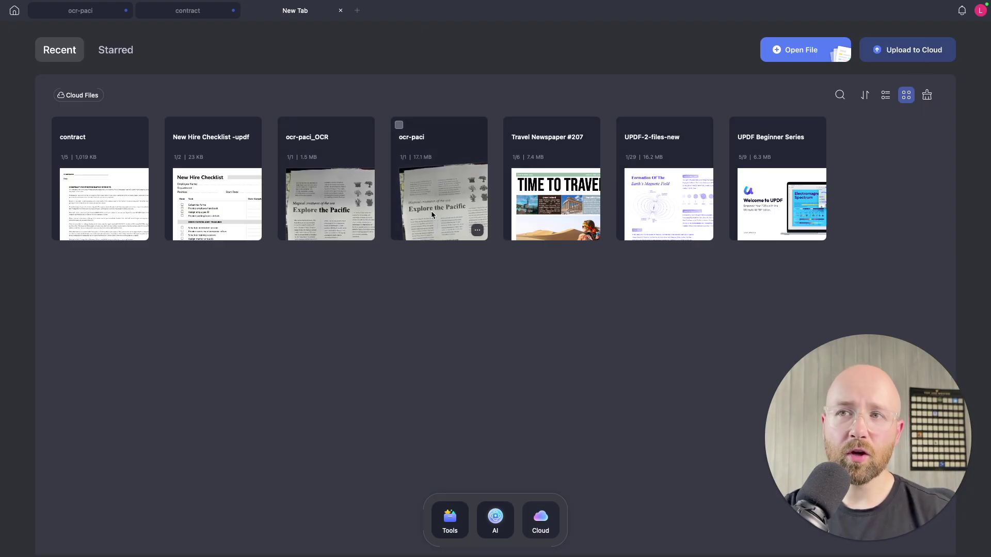
pyautogui.click(429, 164)
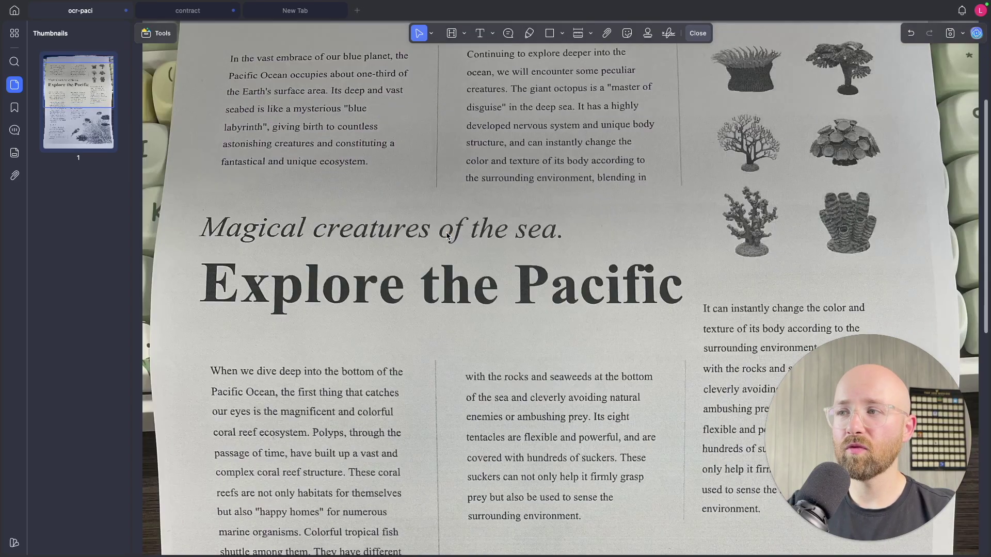
pyautogui.scroll(-10, 447, 236)
pyautogui.scroll(5, 454, 233)
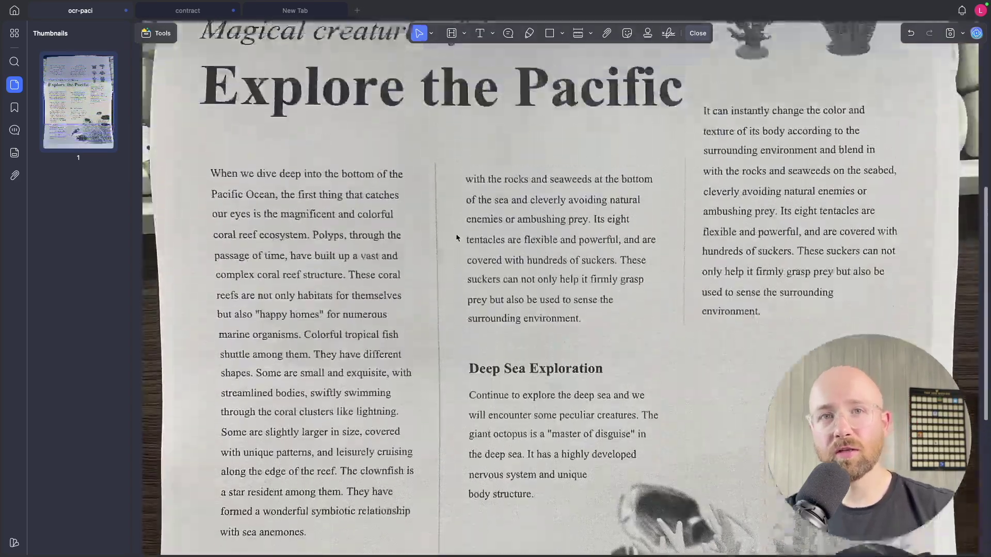
pyautogui.scroll(5, 457, 238)
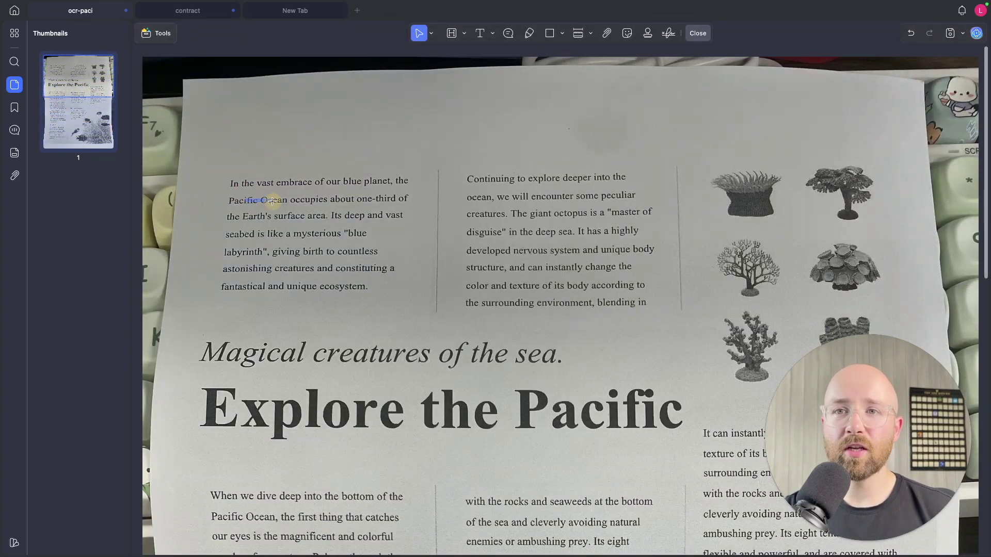
pyautogui.scroll(-4, 428, 225)
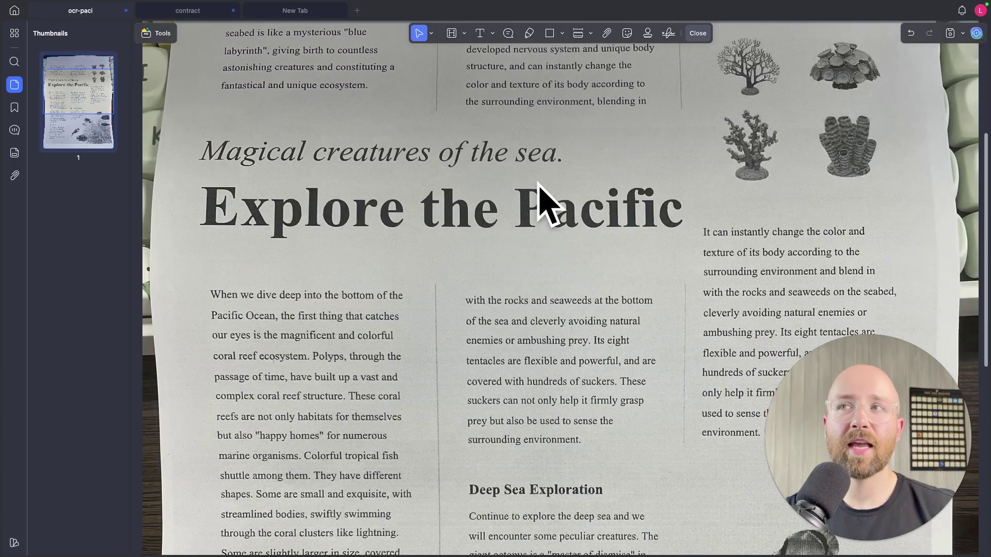
pyautogui.scroll(4, 438, 163)
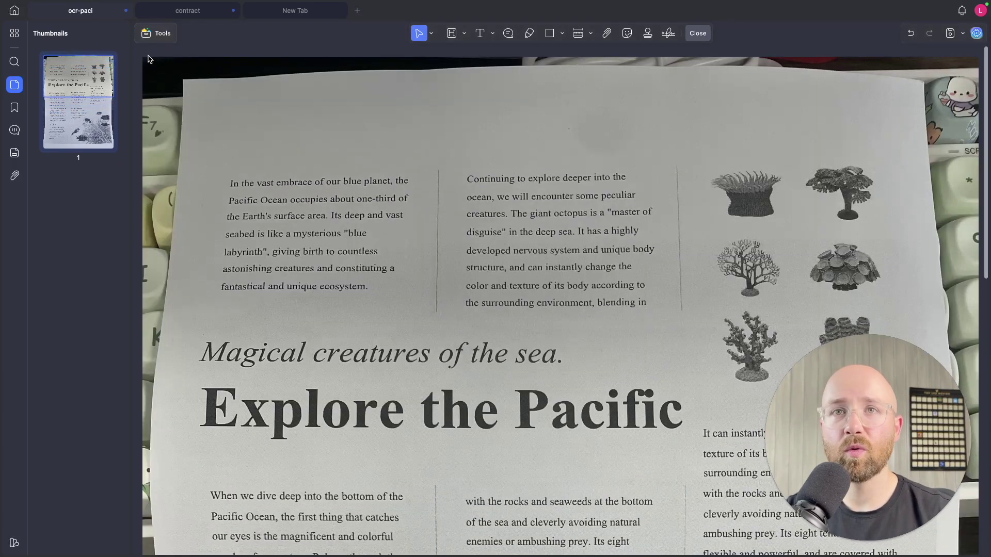
# - Run OCR text recognition on the ocr-paci scan as Editable PDF (Dual-layer OCR) in English, saving the result to Documents
pyautogui.click(158, 34)
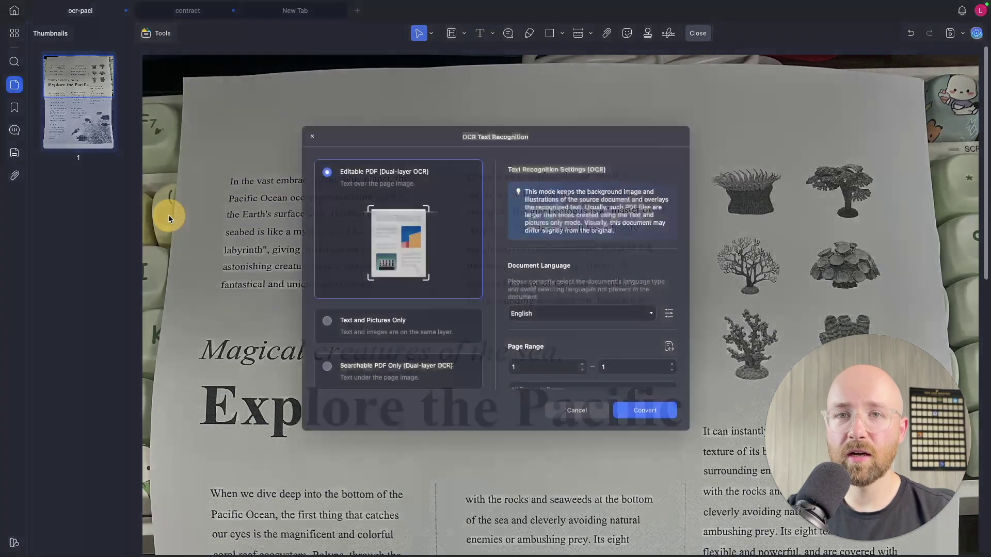
pyautogui.click(170, 218)
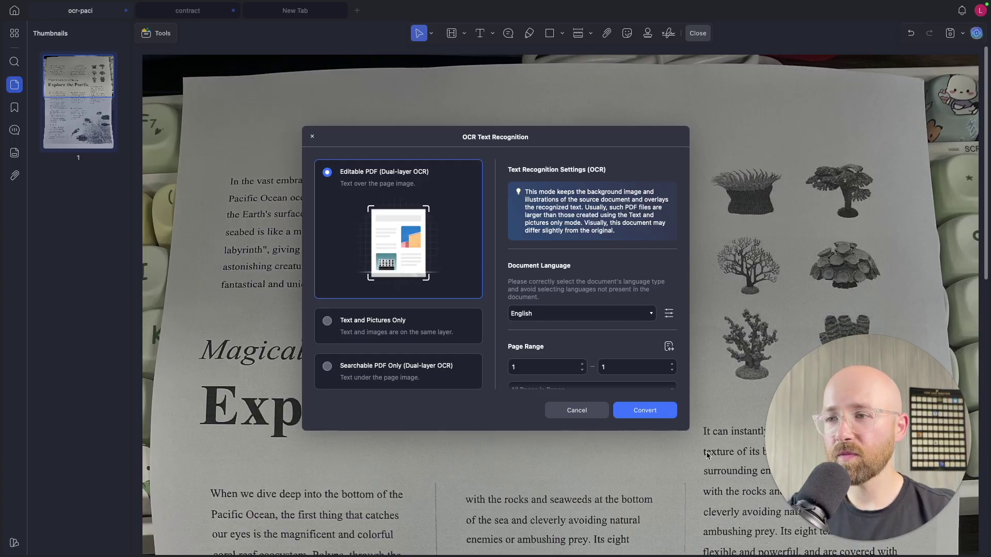
pyautogui.click(655, 411)
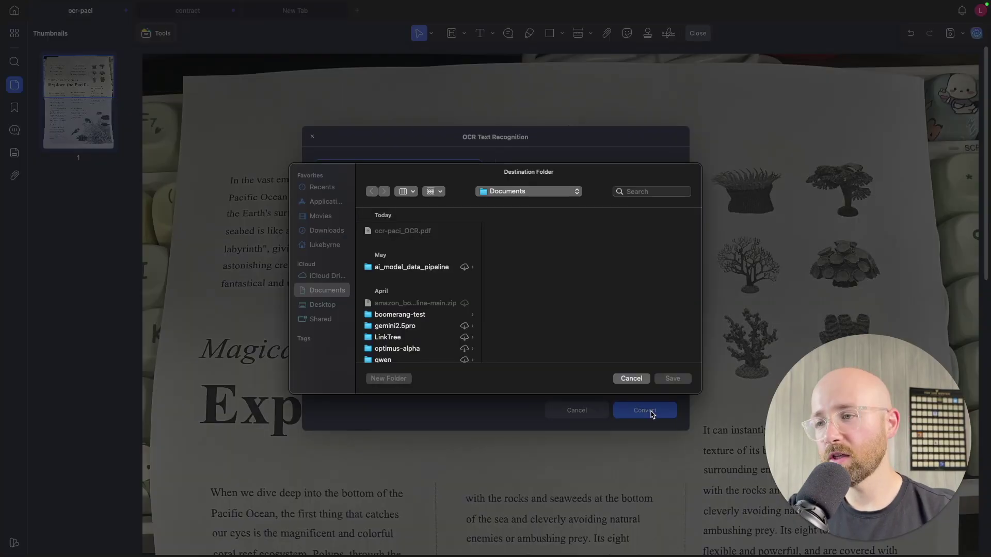
pyautogui.click(667, 381)
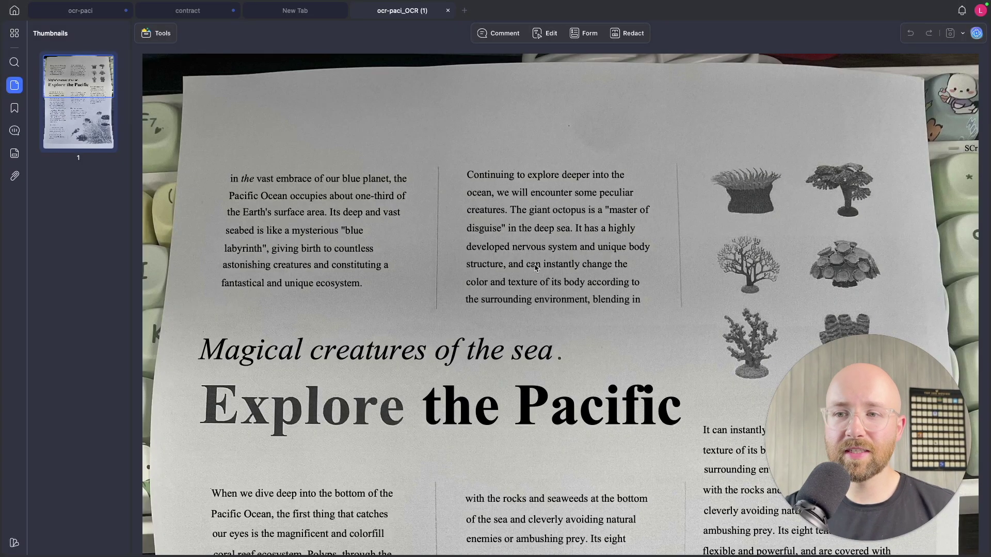
# - Look over the recognised page, select text around the Deep Sea Exploration section, and view the UPDF AI options for it
pyautogui.scroll(-12, 533, 260)
pyautogui.scroll(4, 593, 155)
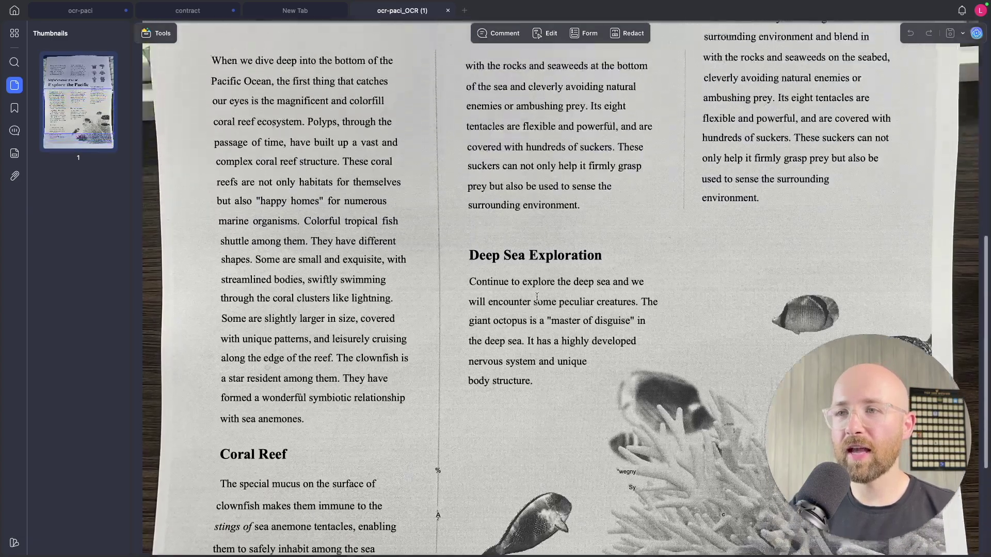
pyautogui.scroll(-8, 744, 177)
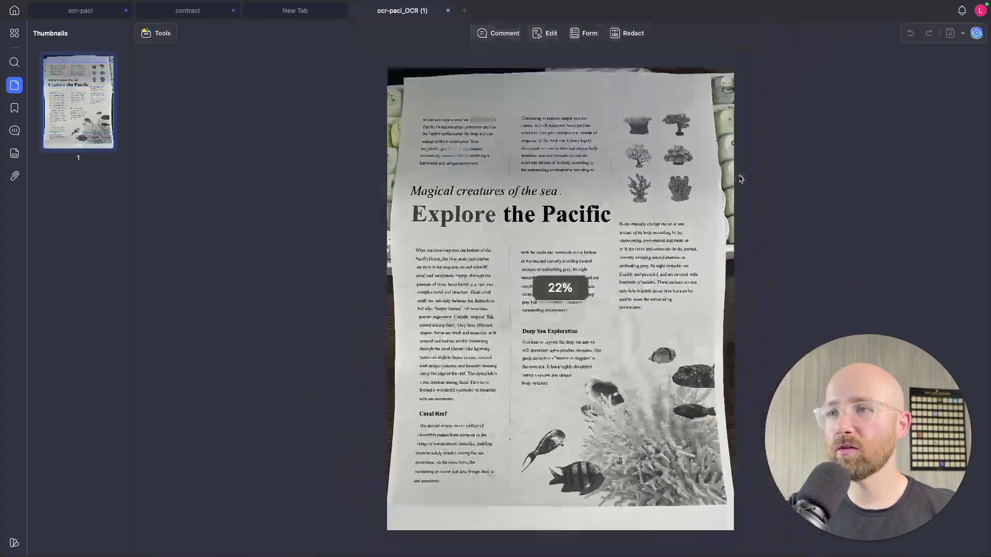
pyautogui.scroll(1, 738, 178)
pyautogui.scroll(1, 626, 298)
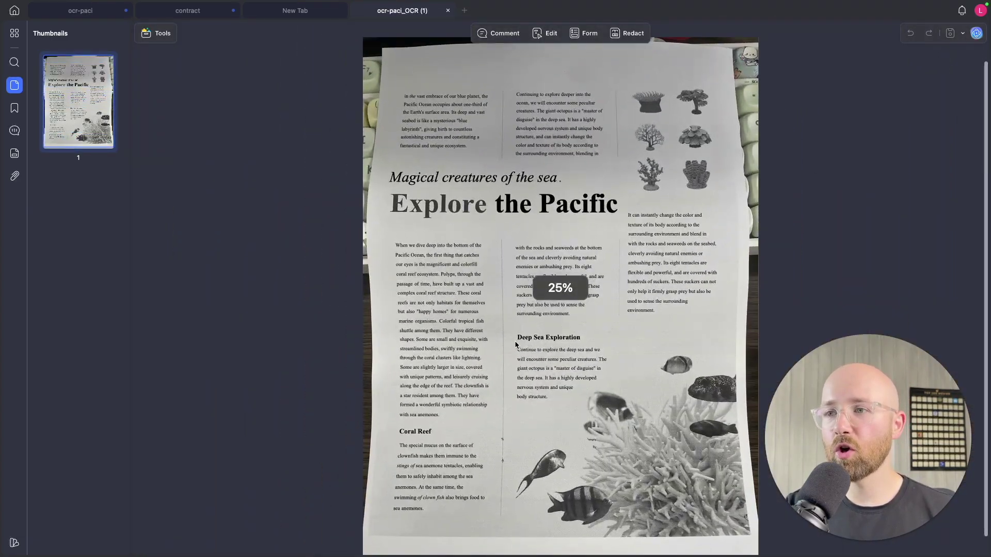
pyautogui.moveTo(519, 338); pyautogui.dragTo(549, 345)
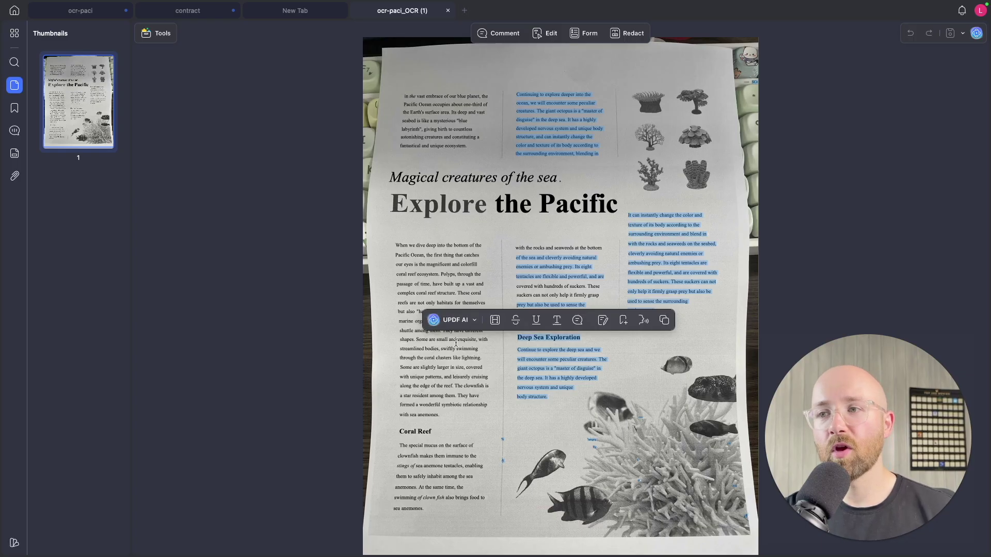
pyautogui.click(535, 372)
pyautogui.moveTo(549, 401); pyautogui.dragTo(516, 327)
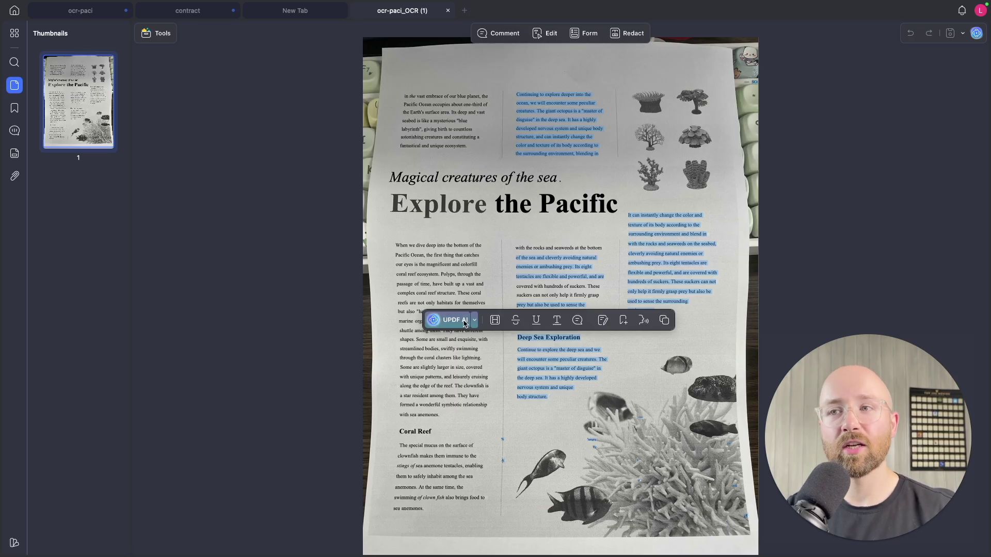
pyautogui.click(474, 321)
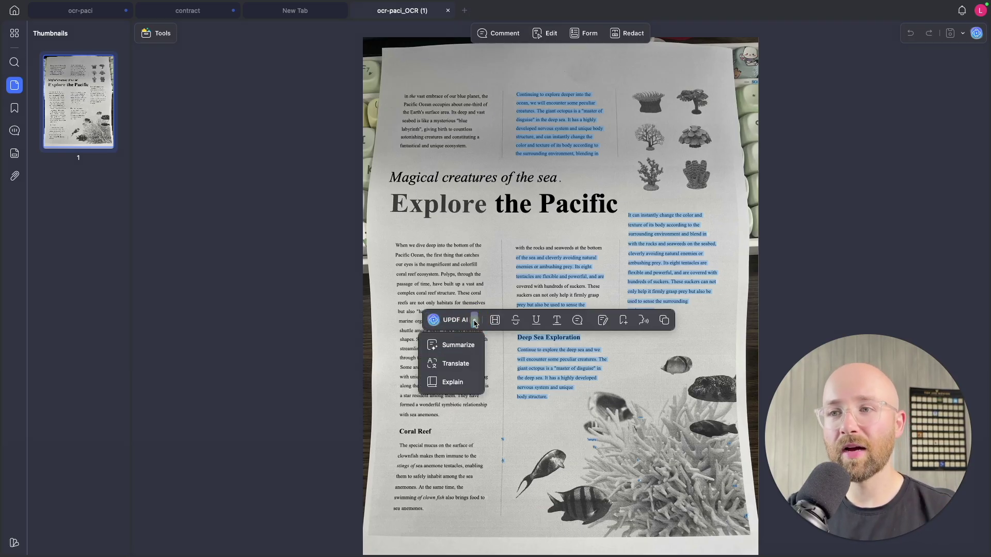
pyautogui.click(451, 288)
# - Open contract.pdf from the drive-download folder in Downloads for use with UPDF AI
pyautogui.hotkey('ctrl', 'shift', 'Tab')
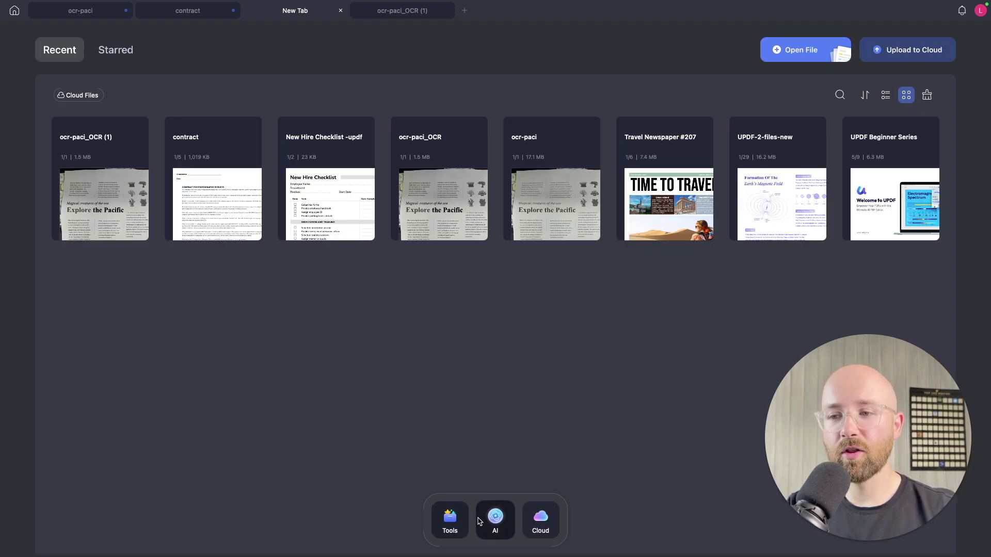
pyautogui.click(496, 521)
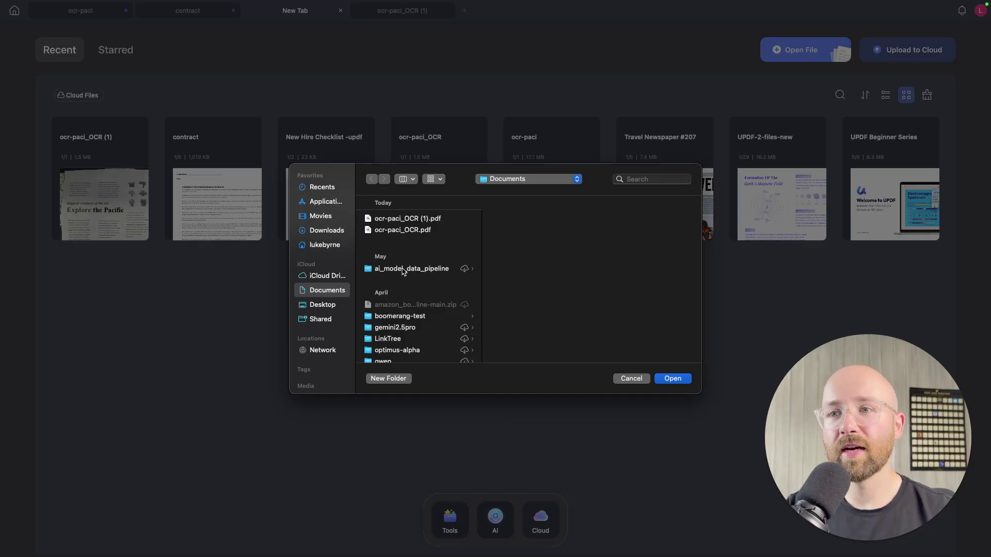
pyautogui.click(322, 236)
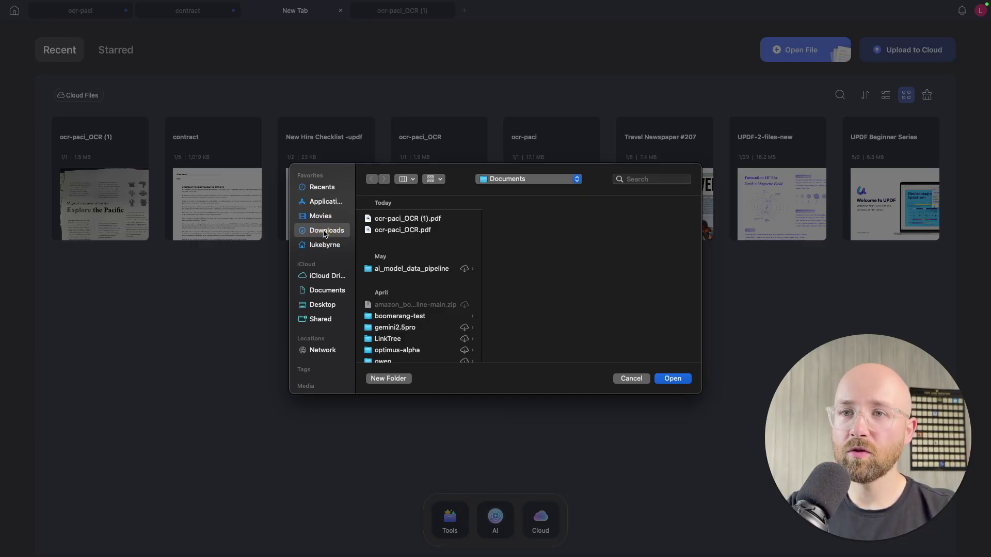
pyautogui.click(420, 241)
pyautogui.click(519, 319)
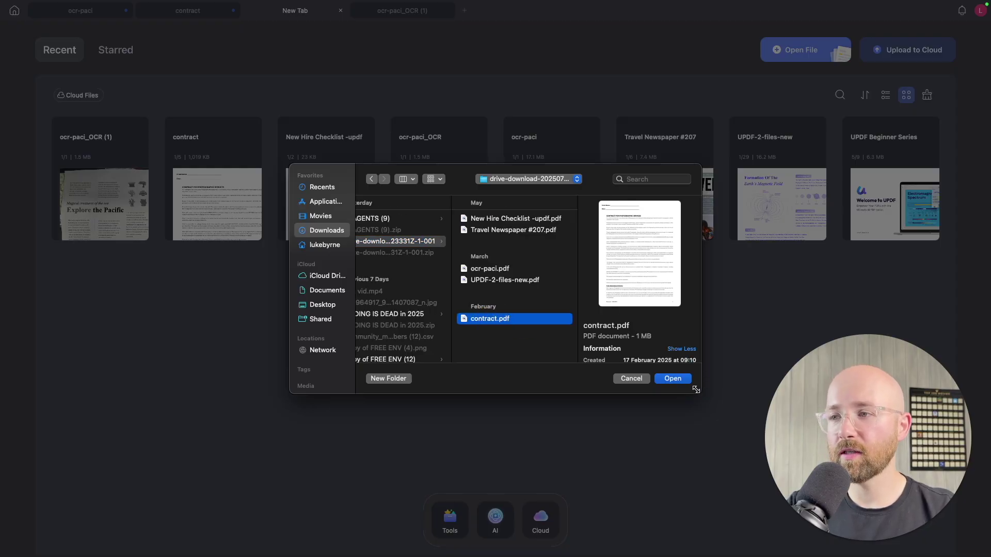
pyautogui.click(673, 379)
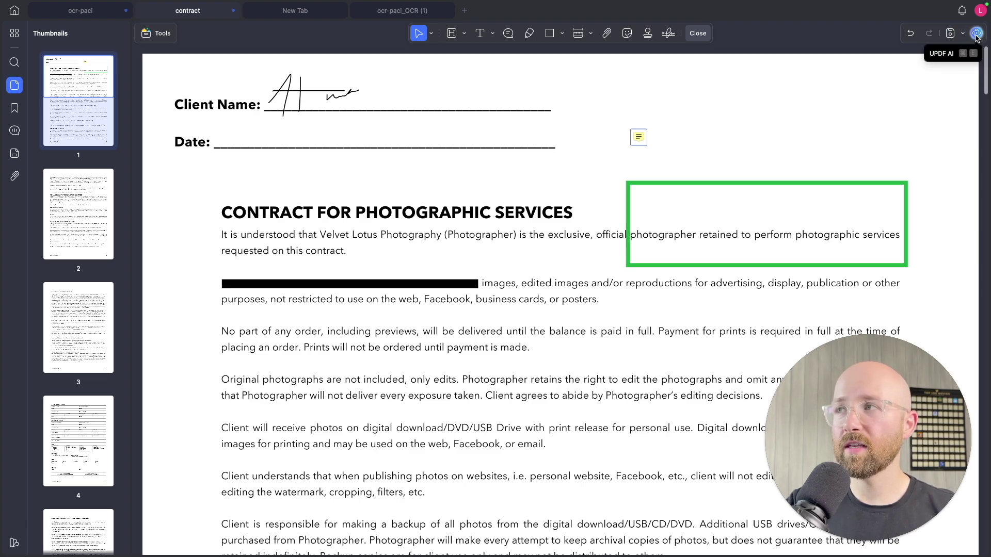
# - Start a UPDF AI chat about the contract with English as the response language
pyautogui.click(976, 34)
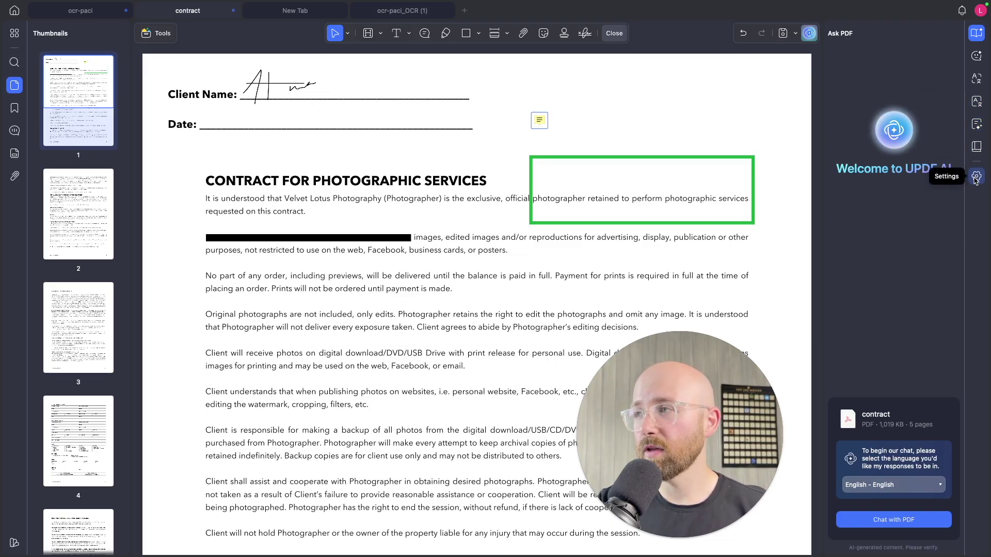
pyautogui.click(924, 524)
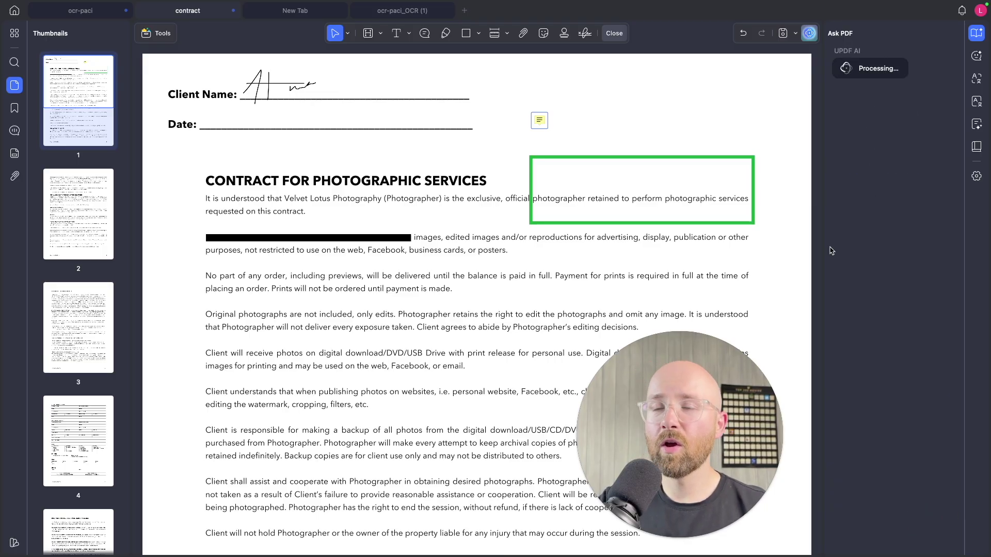
pyautogui.scroll(-20, 636, 256)
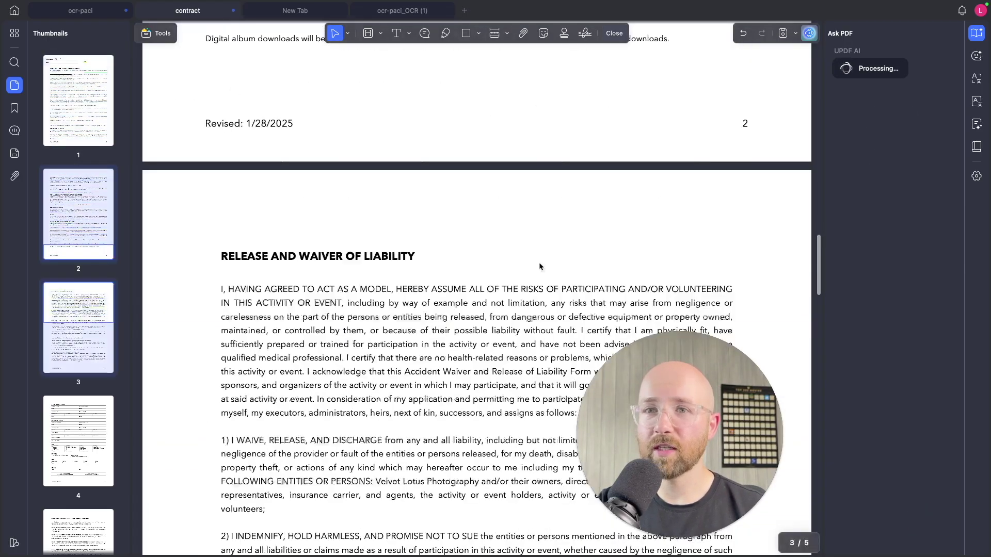
pyautogui.scroll(-5, 540, 262)
pyautogui.scroll(2, 540, 262)
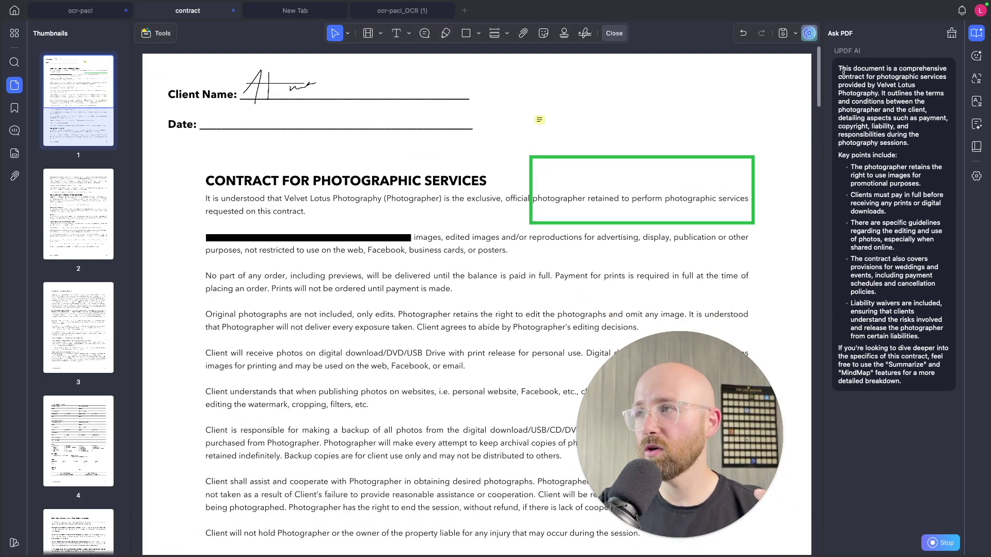
# - Ask UPDF AI the suggested question "What does the contract include regarding liability waivers?" about the contract
pyautogui.moveTo(839, 66); pyautogui.dragTo(922, 80)
pyautogui.click(893, 71)
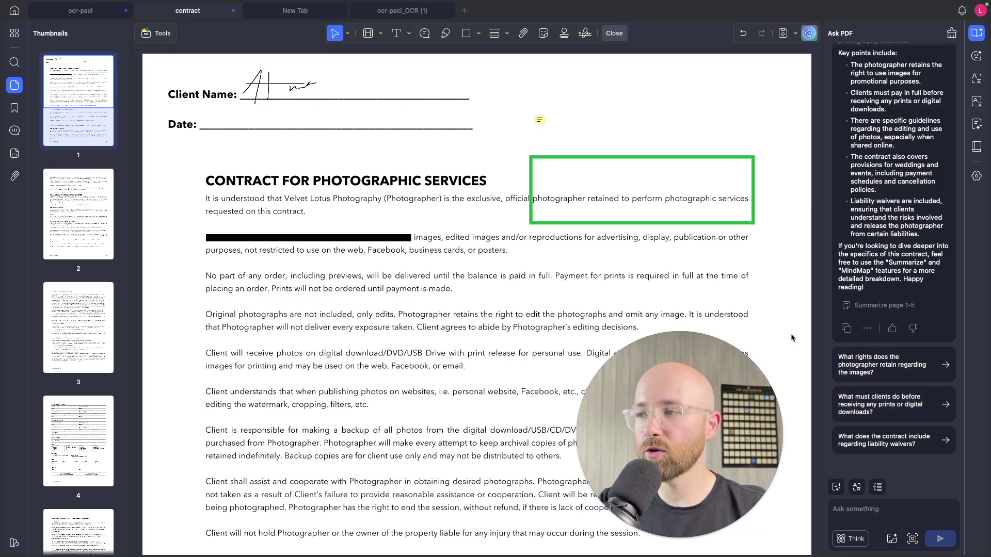
pyautogui.click(884, 442)
# - Look through the contract's pages, especially the Release and Waiver of Liability section, and return to page 1
pyautogui.scroll(-20, 462, 414)
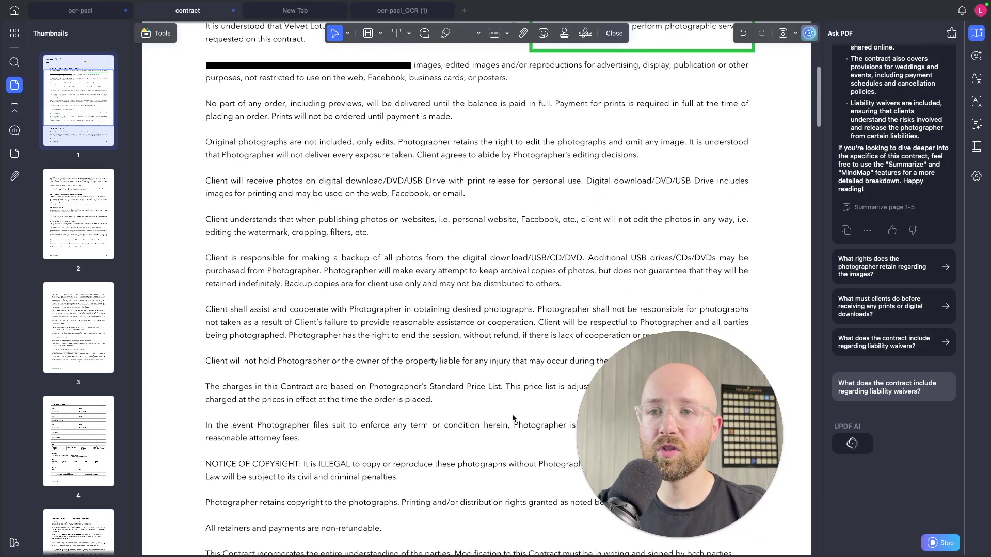
pyautogui.scroll(-15, 457, 417)
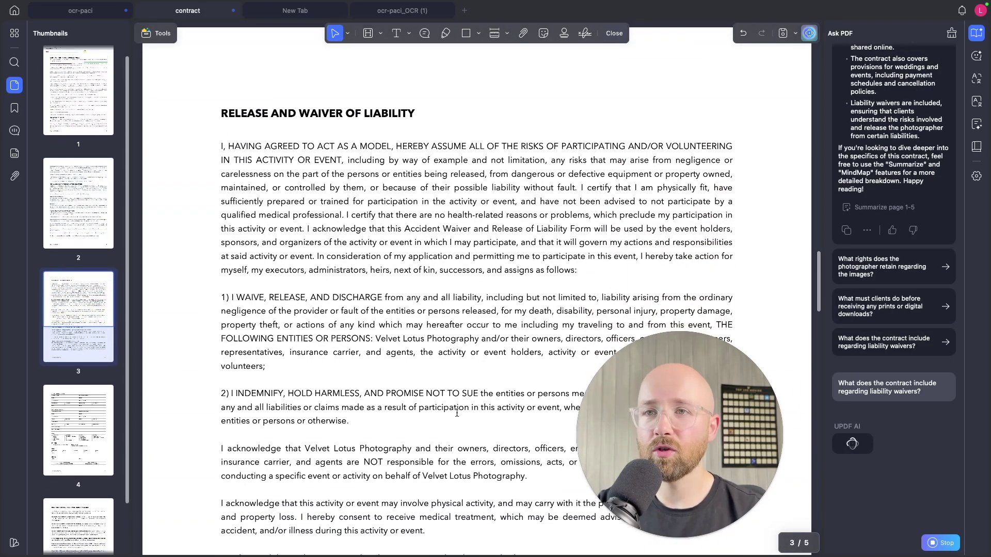
pyautogui.scroll(-5, 461, 416)
pyautogui.scroll(15, 462, 414)
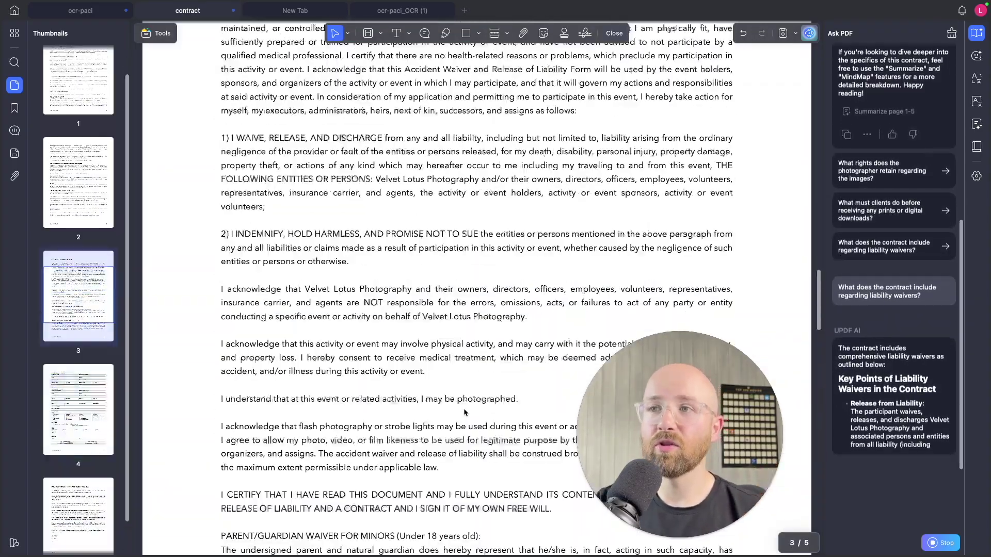
pyautogui.scroll(-5, 465, 413)
pyautogui.scroll(-15, 465, 413)
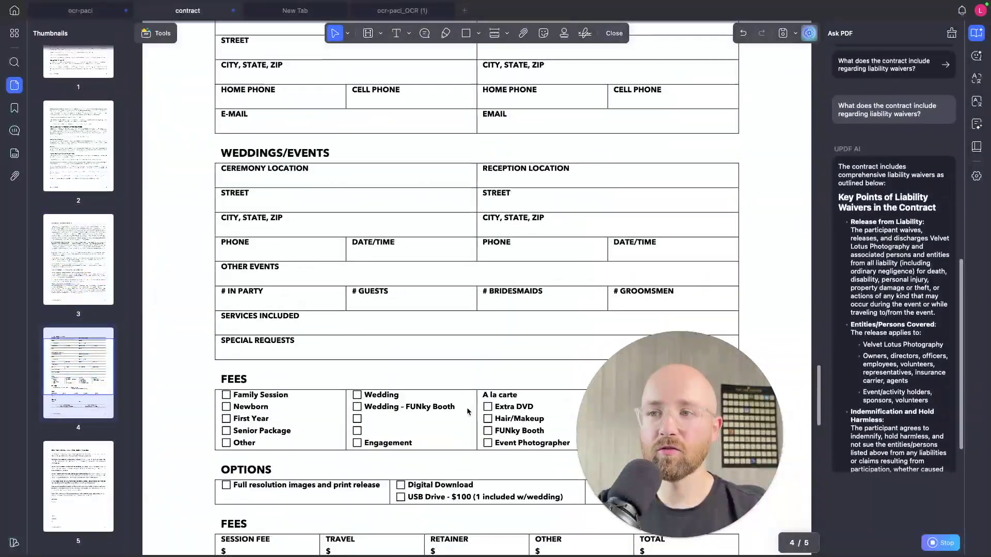
pyautogui.scroll(5, 467, 412)
pyautogui.scroll(10, 467, 411)
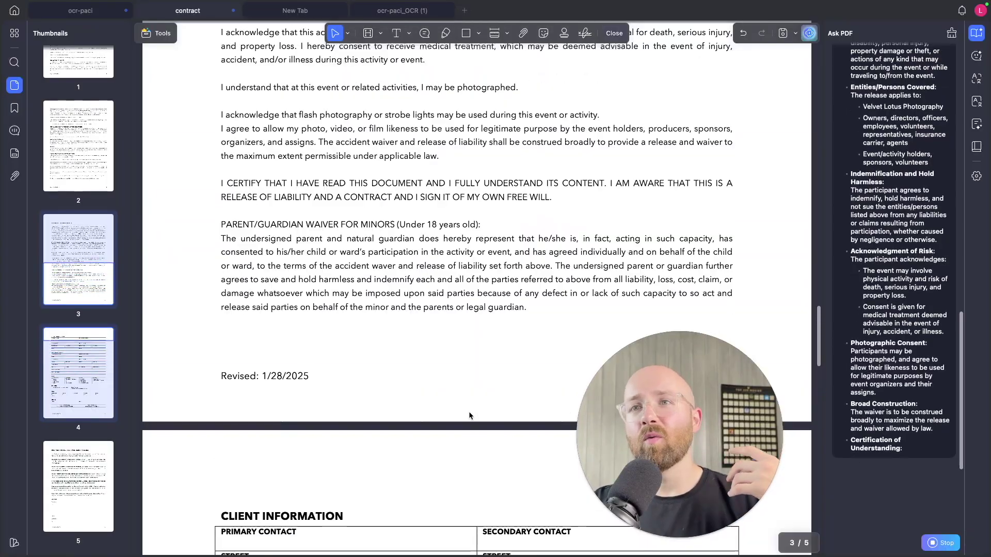
pyautogui.scroll(1, 472, 412)
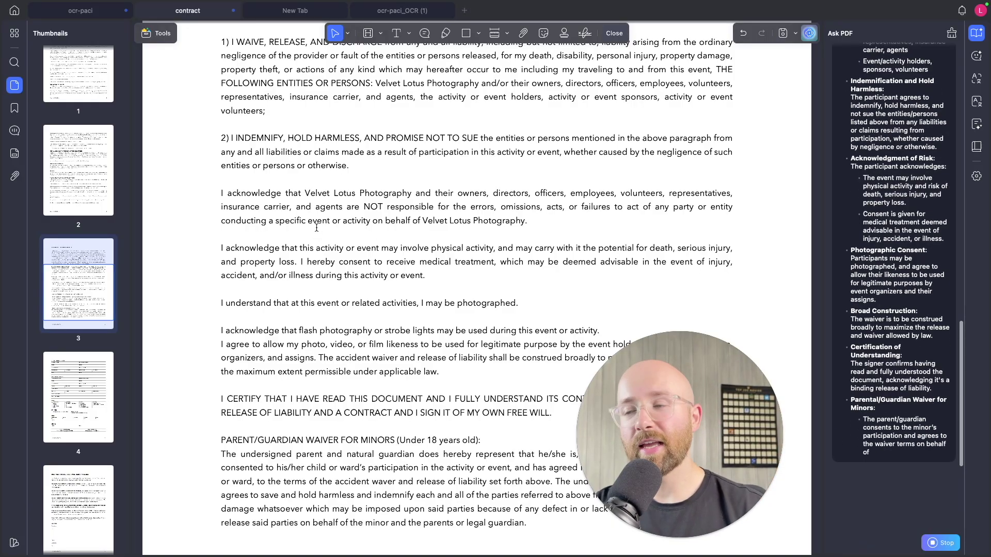
pyautogui.press('Home')
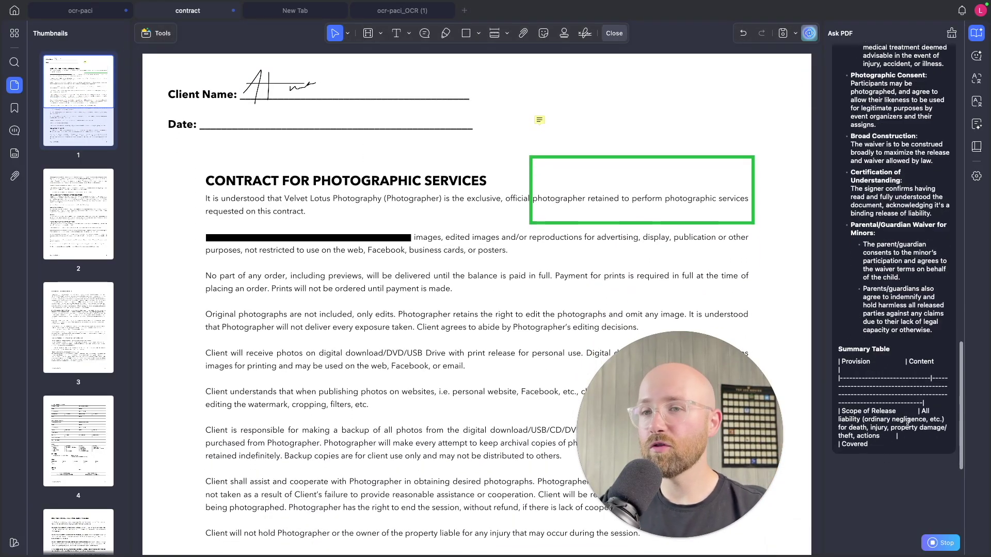
# - Widen the Ask PDF pane to read the liability waiver answer, and narrow it again
pyautogui.moveTo(822, 323); pyautogui.dragTo(535, 325)
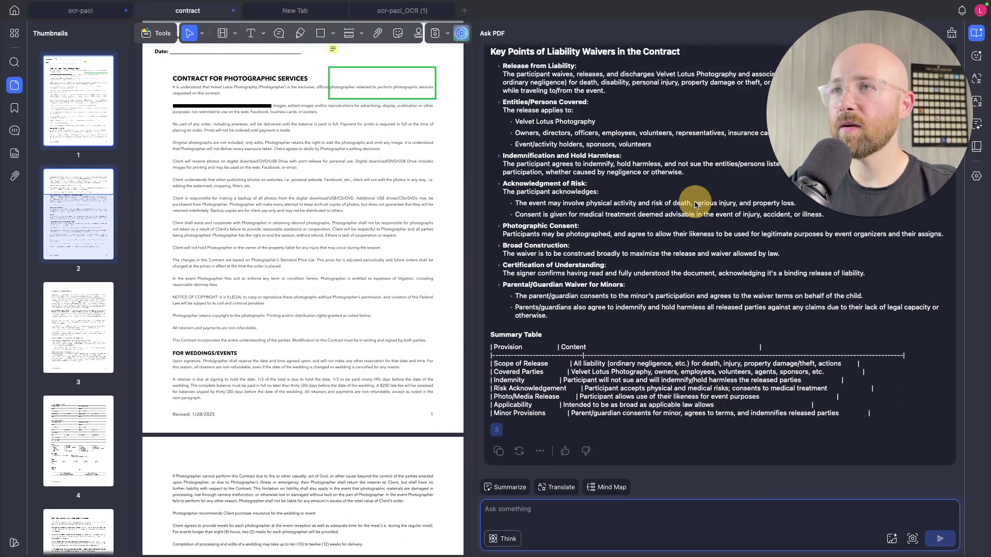
pyautogui.scroll(3, 628, 221)
pyautogui.scroll(3, 628, 221)
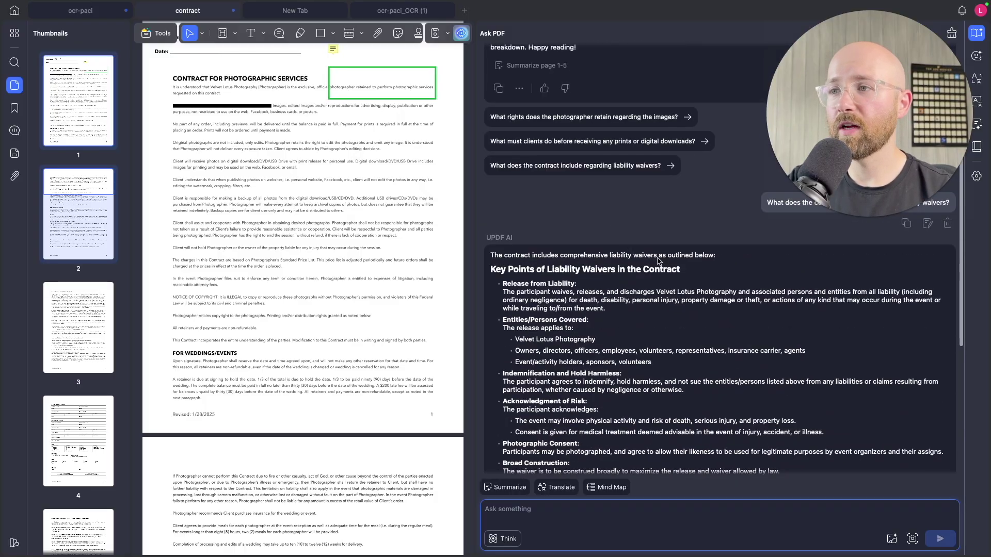
pyautogui.scroll(-5, 570, 376)
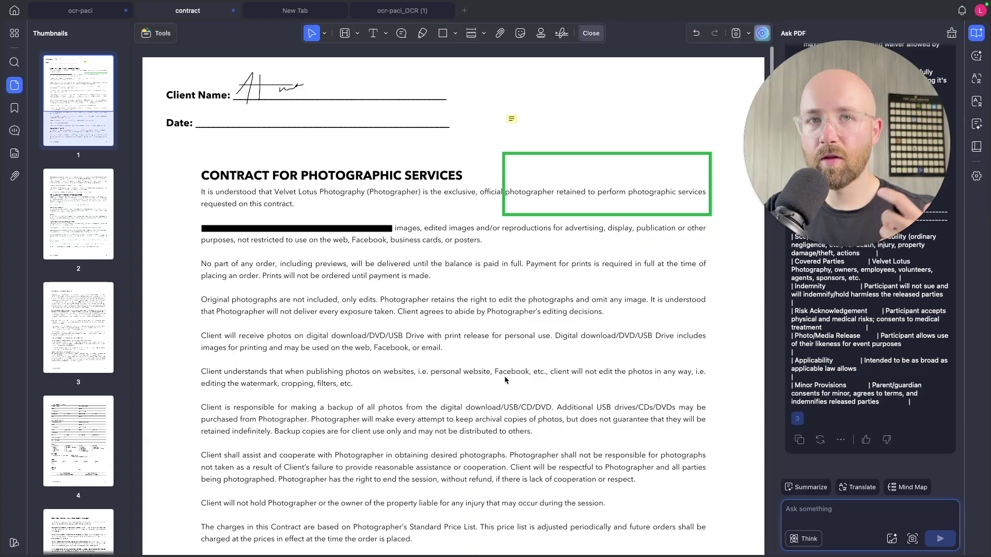
pyautogui.moveTo(474, 376); pyautogui.dragTo(773, 376)
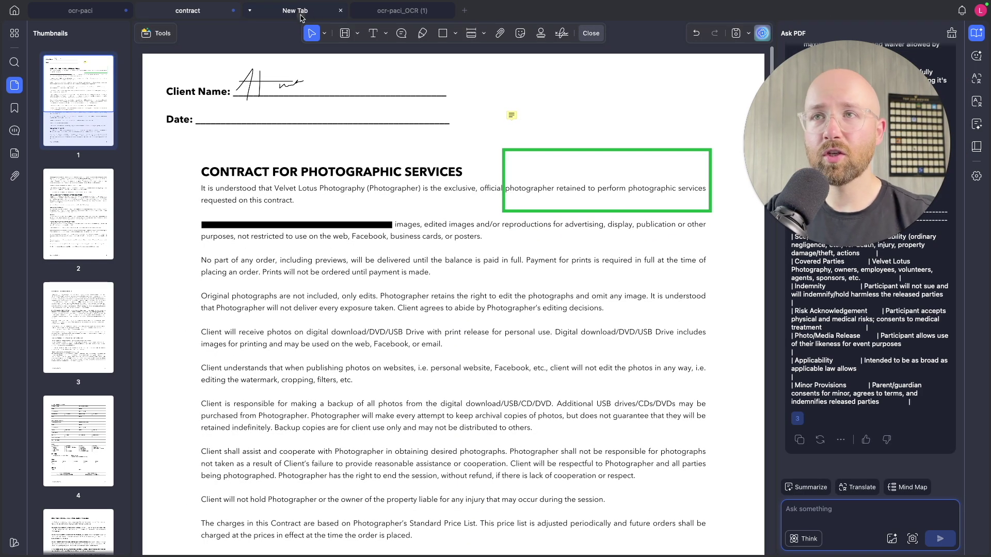
# - Start a batch Convert process and add Travel Newspaper #207.pdf from the drive-download folder in Downloads
pyautogui.click(301, 15)
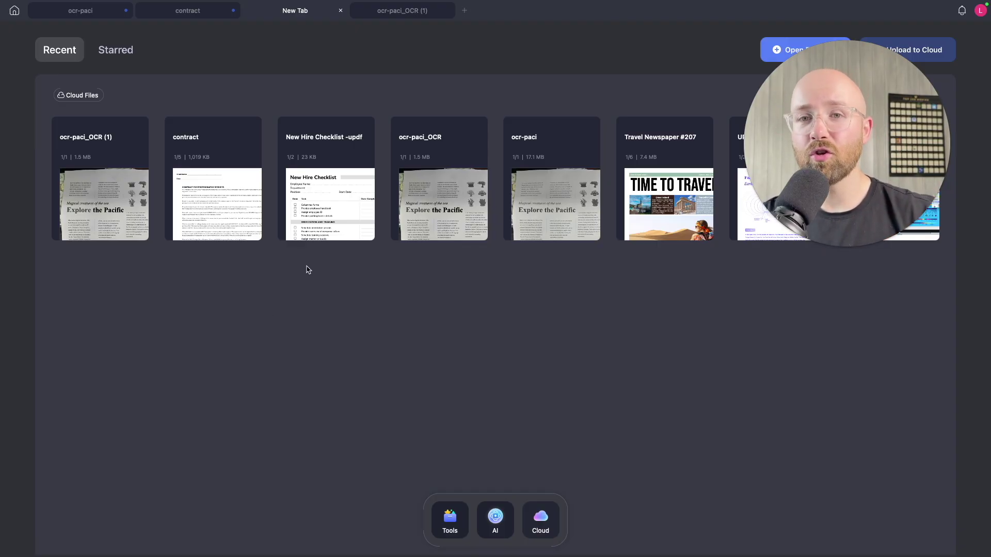
pyautogui.hotkey('ctrl', 'Left')
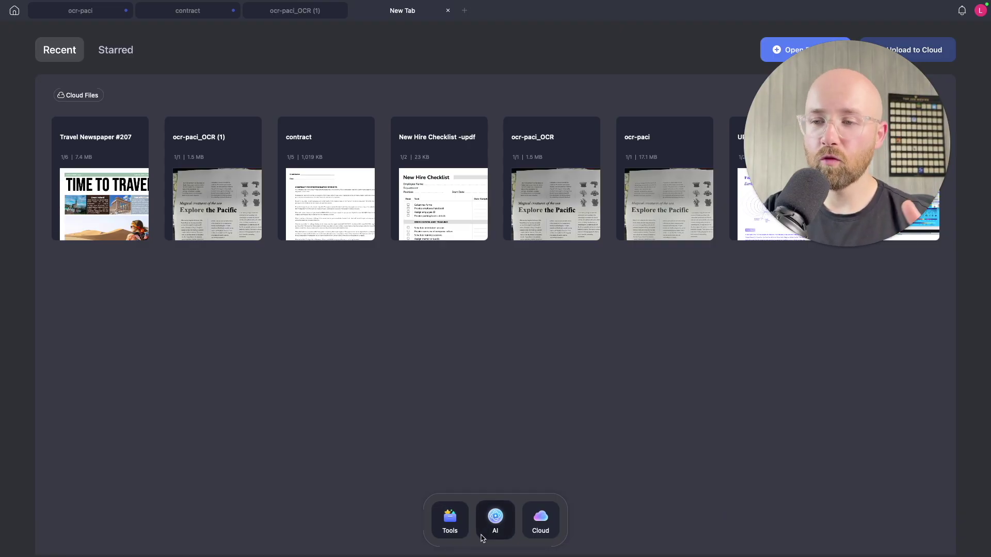
pyautogui.click(463, 523)
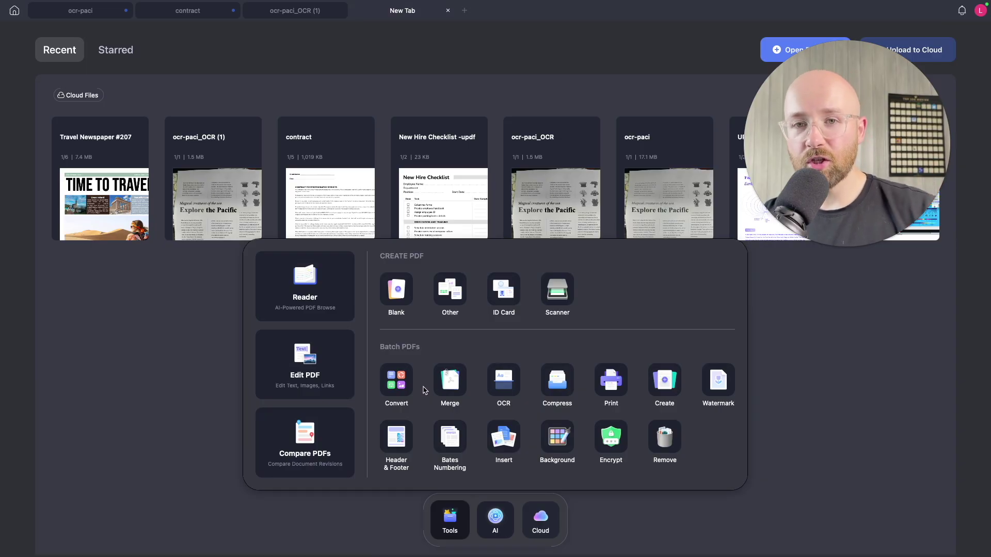
pyautogui.click(397, 382)
pyautogui.click(418, 319)
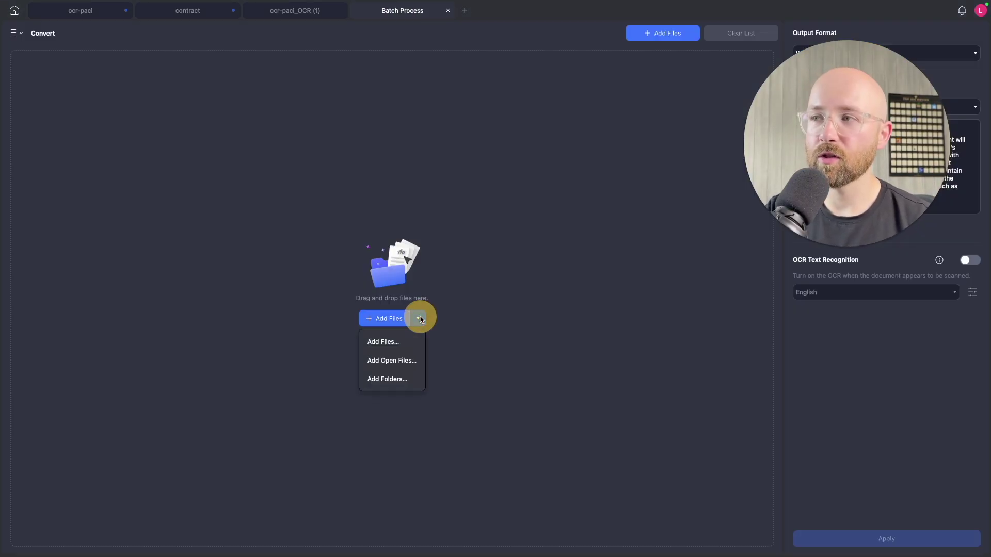
pyautogui.click(384, 343)
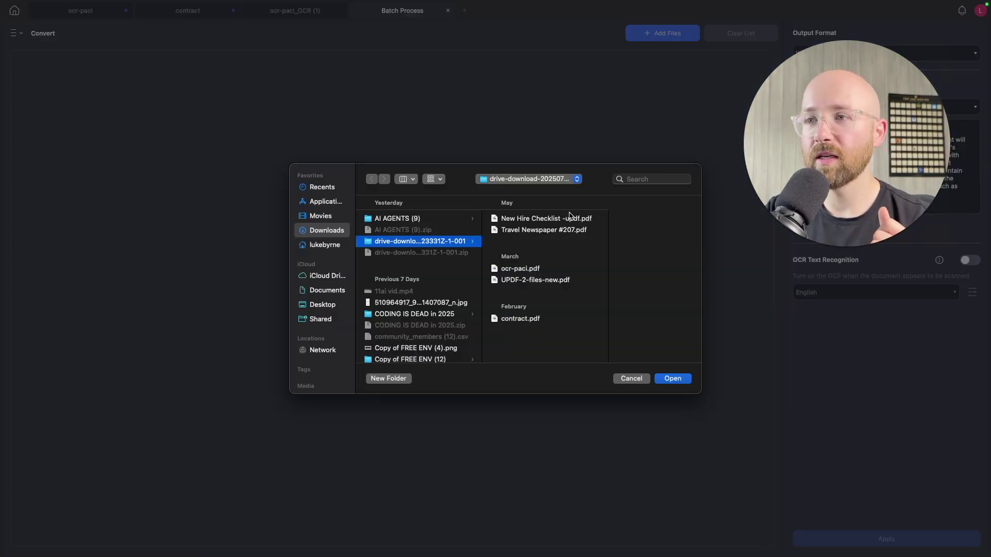
pyautogui.click(548, 230)
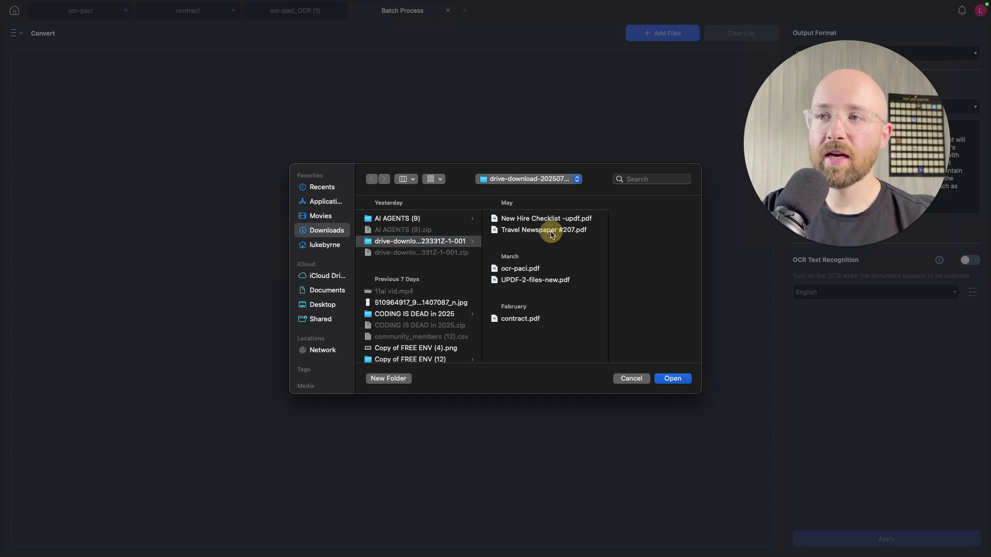
pyautogui.click(678, 378)
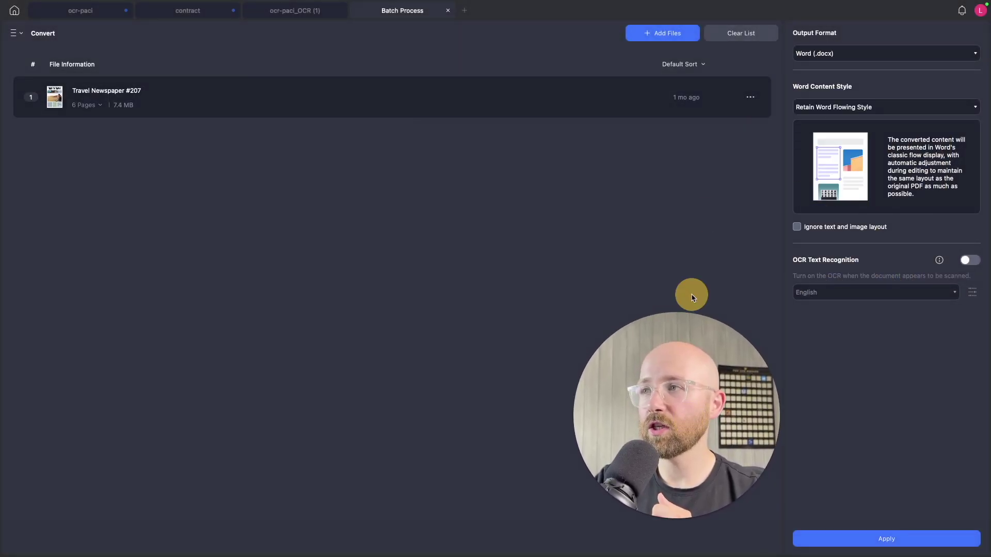
# - Convert Travel Newspaper #207 to HTML (.htm) and save the output in the Documents folder
pyautogui.click(806, 53)
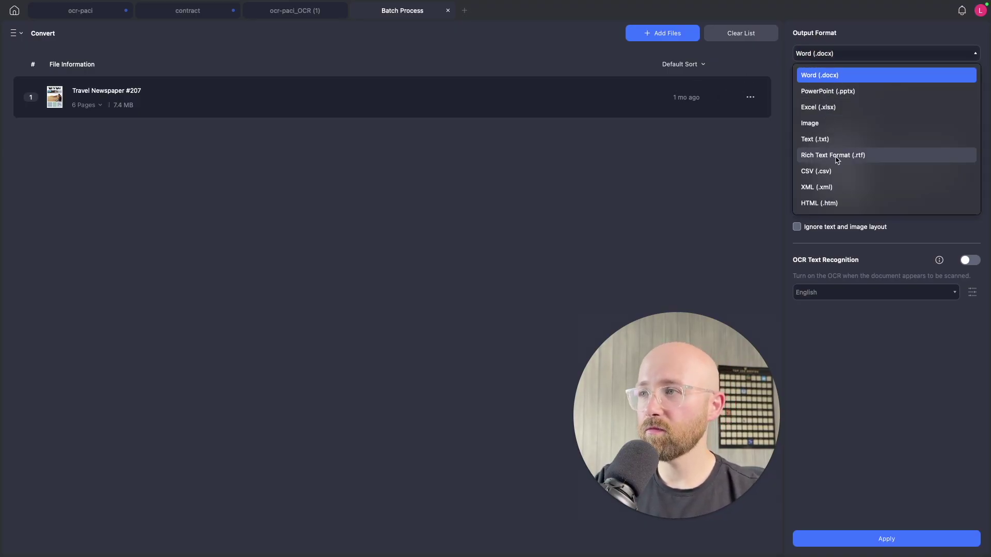
pyautogui.click(851, 202)
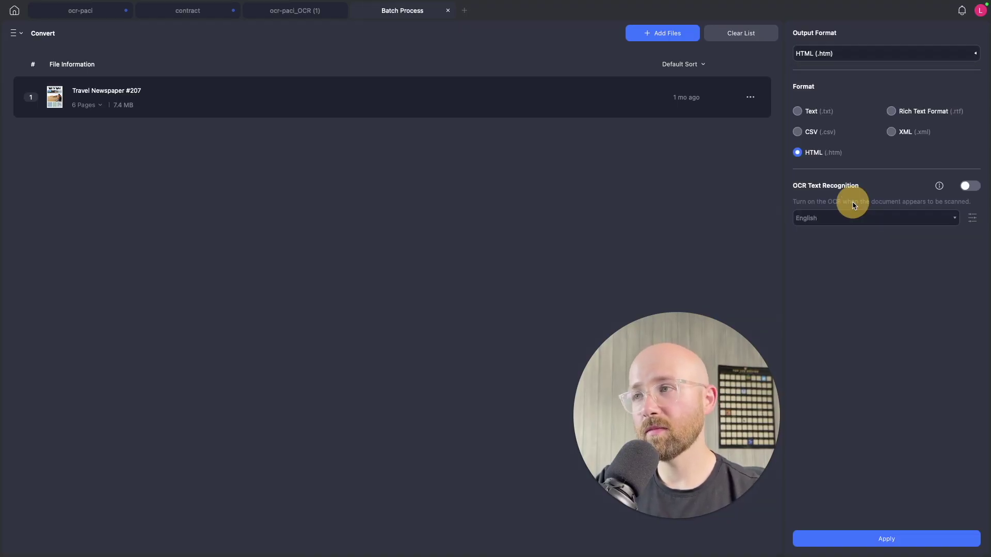
pyautogui.click(922, 539)
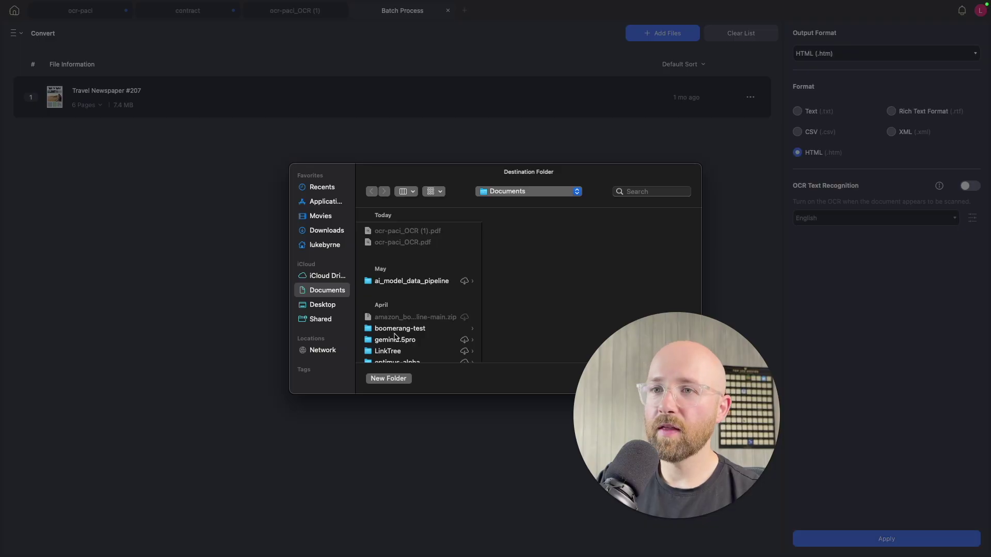
pyautogui.click(628, 380)
pyautogui.click(673, 379)
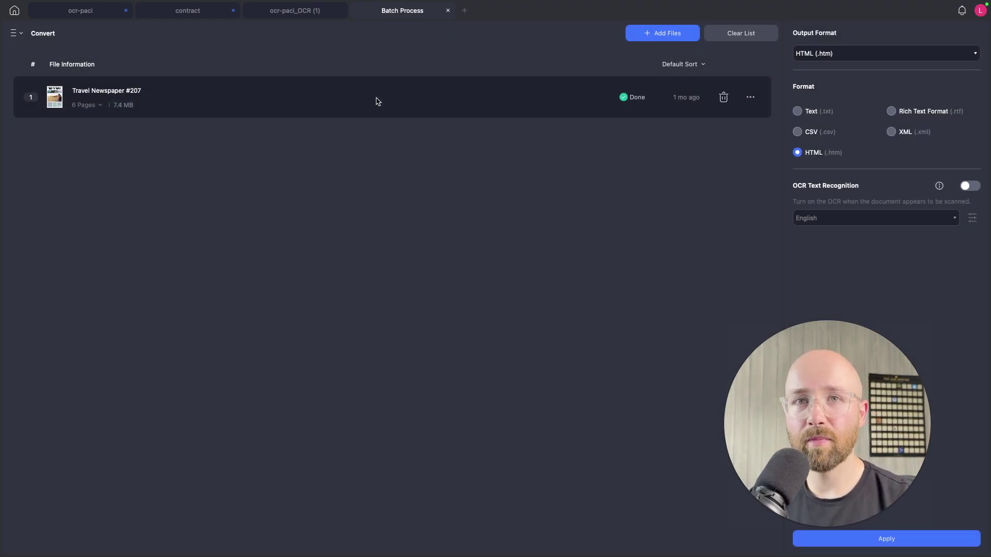
# - Look through the UPDF-Convert output folder and the extracted images in Travel Newspaper #207_files, and return to UPDF
pyautogui.click(186, 93)
pyautogui.click(623, 99)
pyautogui.moveTo(431, 209); pyautogui.dragTo(73, 16)
pyautogui.click(191, 88)
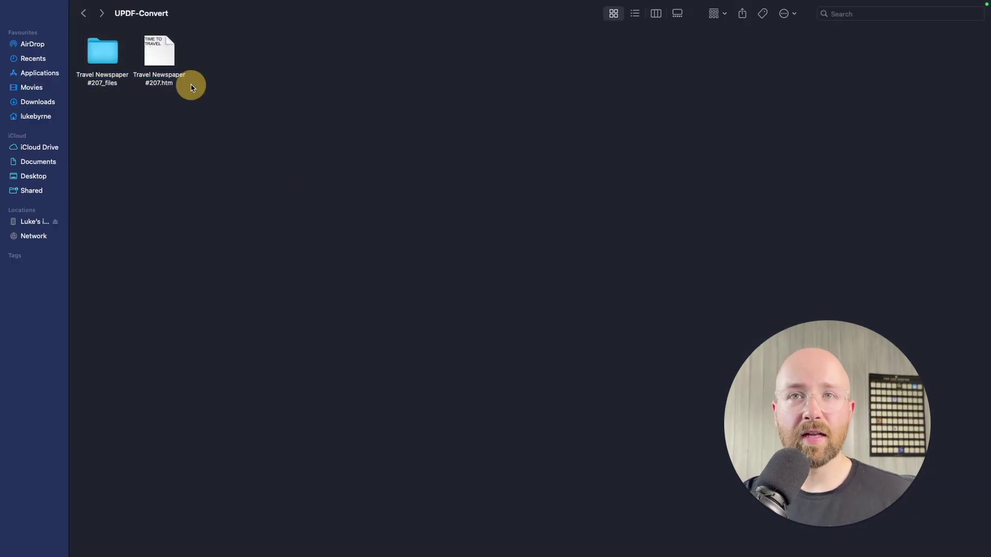
pyautogui.doubleClick(109, 55)
pyautogui.moveTo(934, 181); pyautogui.dragTo(119, 11)
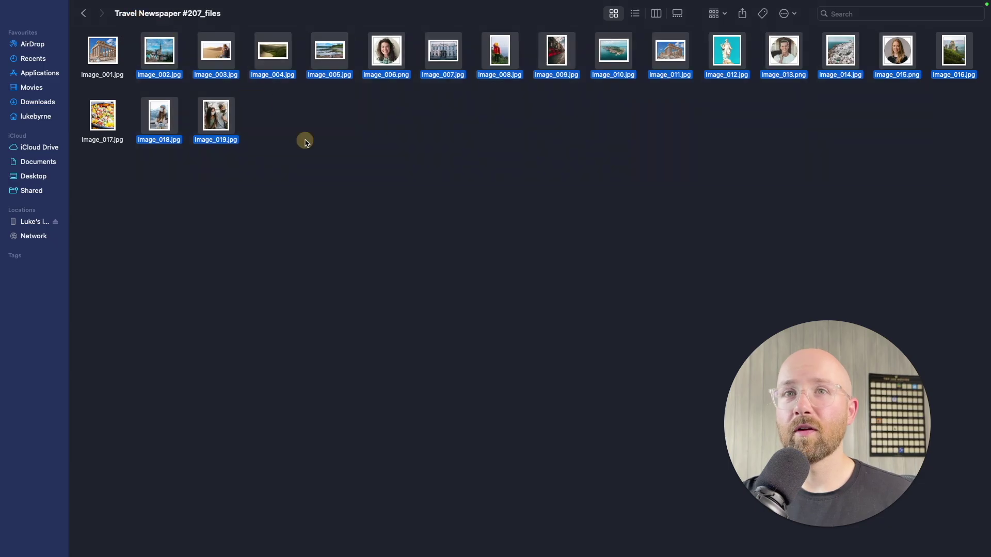
pyautogui.click(432, 175)
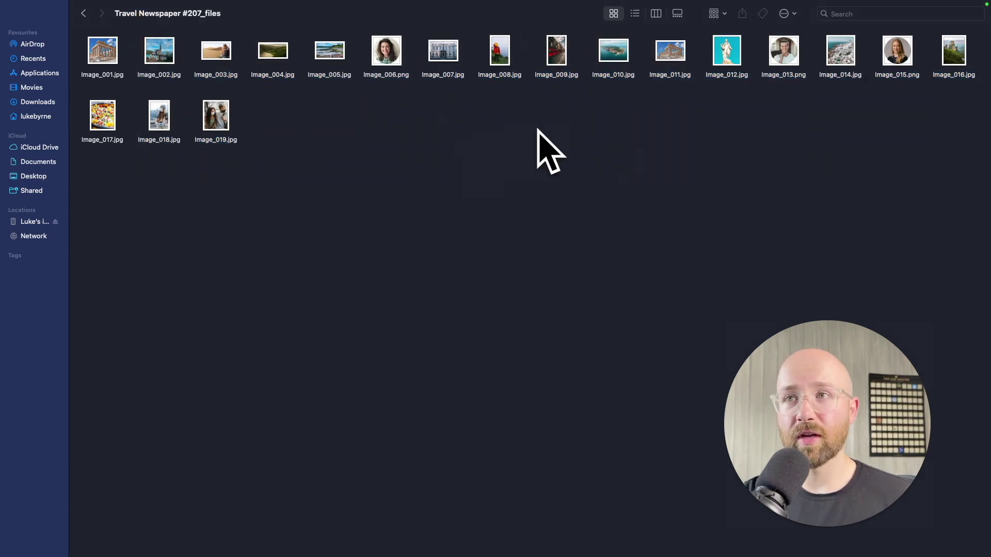
pyautogui.hotkey('ctrl', 'Right')
pyautogui.hotkey('ctrl', 'Right')
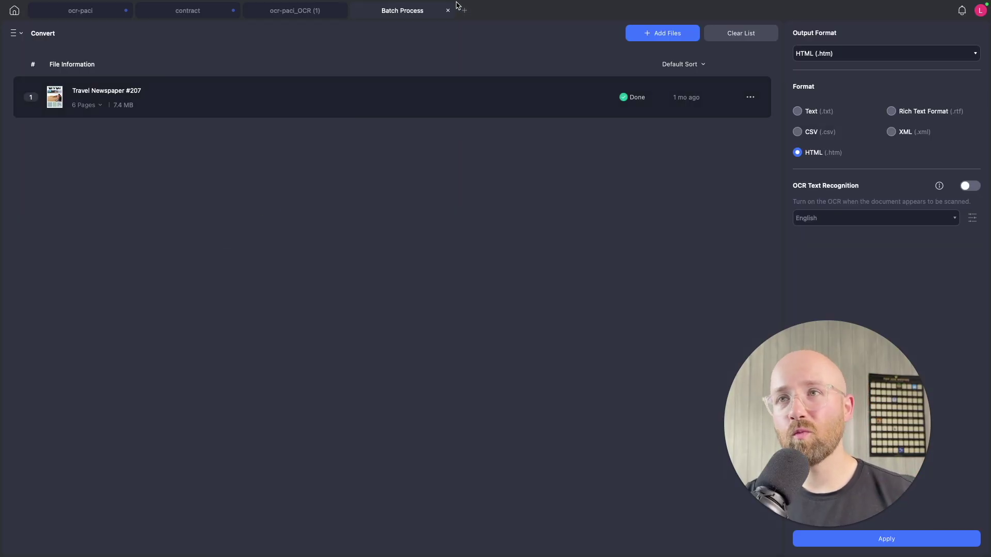
# - Open the batch Watermark tool
pyautogui.click(465, 11)
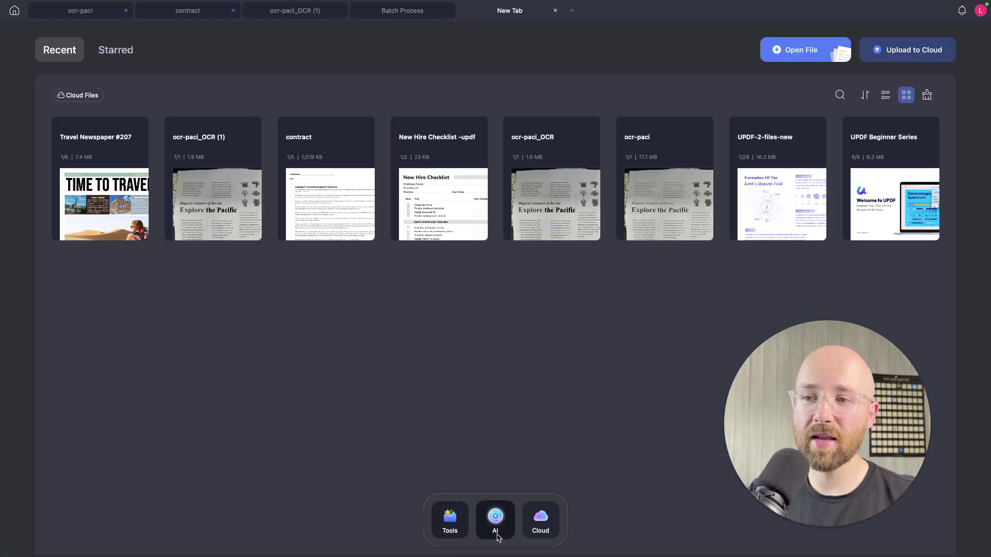
pyautogui.click(465, 524)
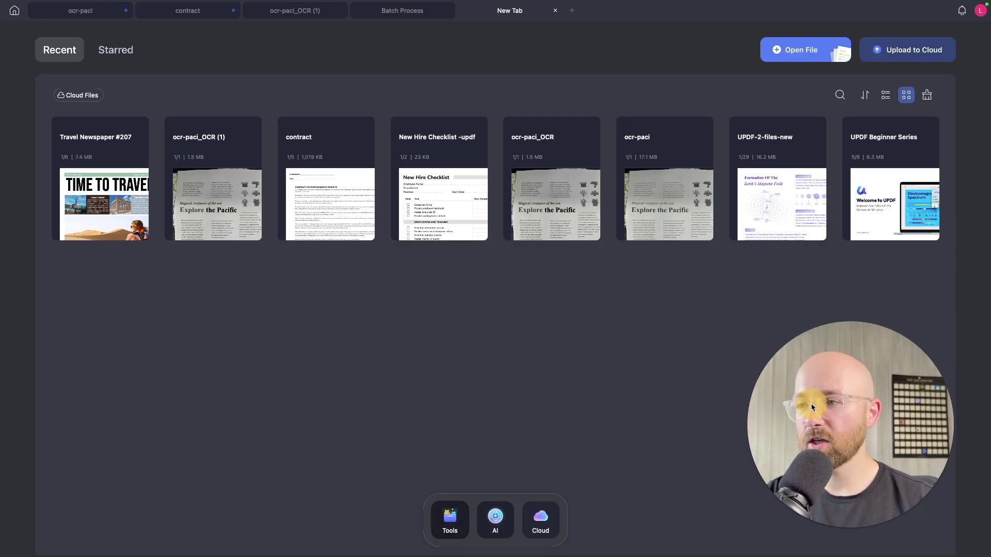
pyautogui.click(436, 516)
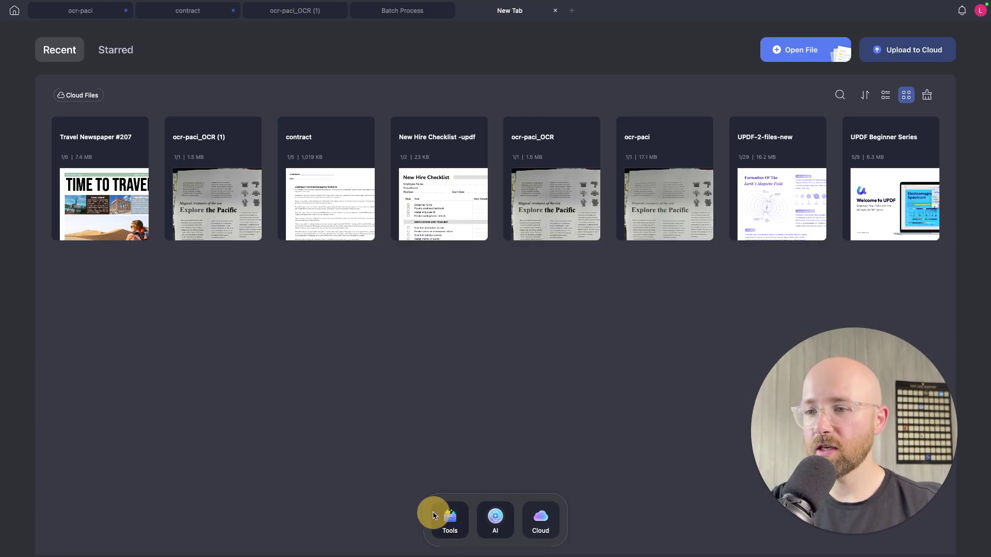
pyautogui.click(718, 385)
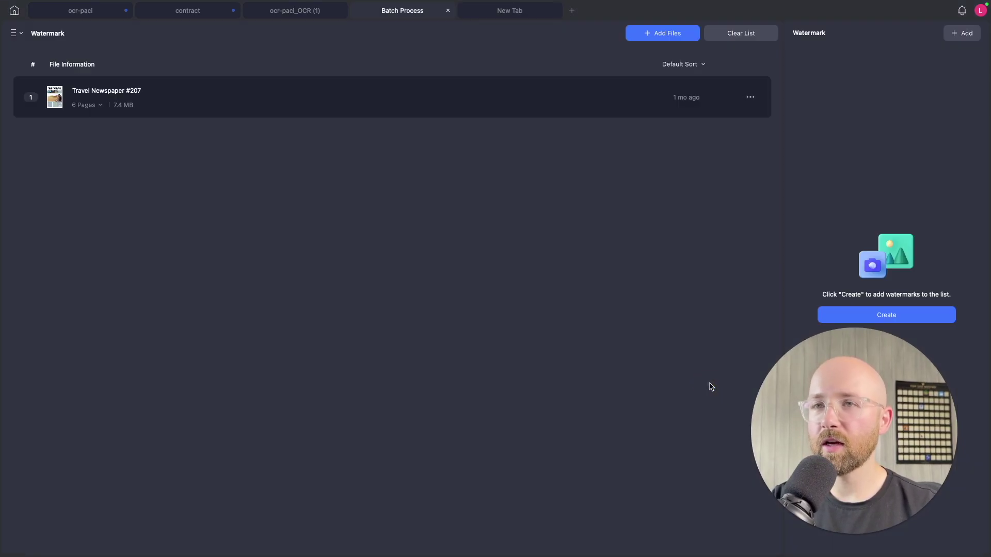
# - Add New Hire Checklist -updf.pdf to the batch watermark list alongside Travel Newspaper #207
pyautogui.click(146, 93)
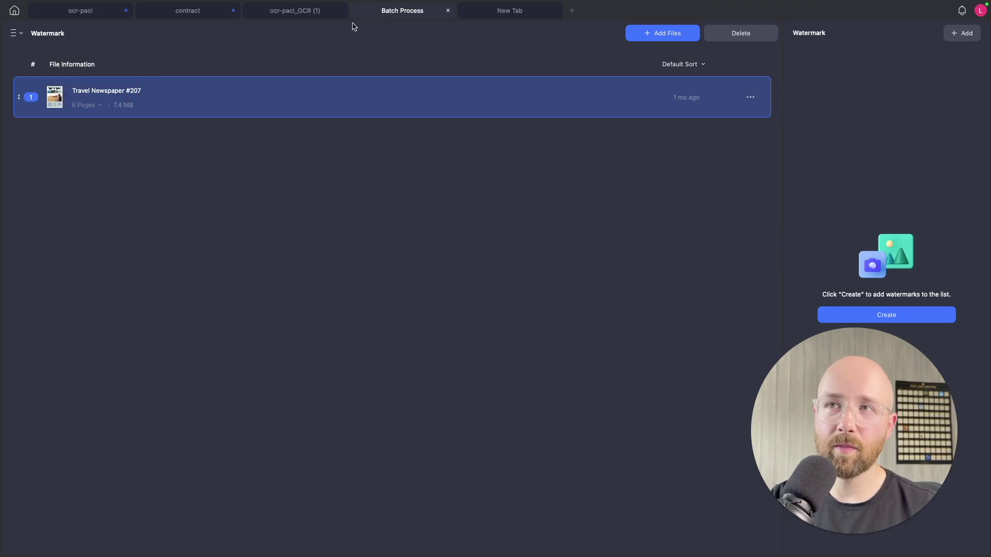
pyautogui.click(679, 39)
pyautogui.click(506, 221)
pyautogui.click(675, 36)
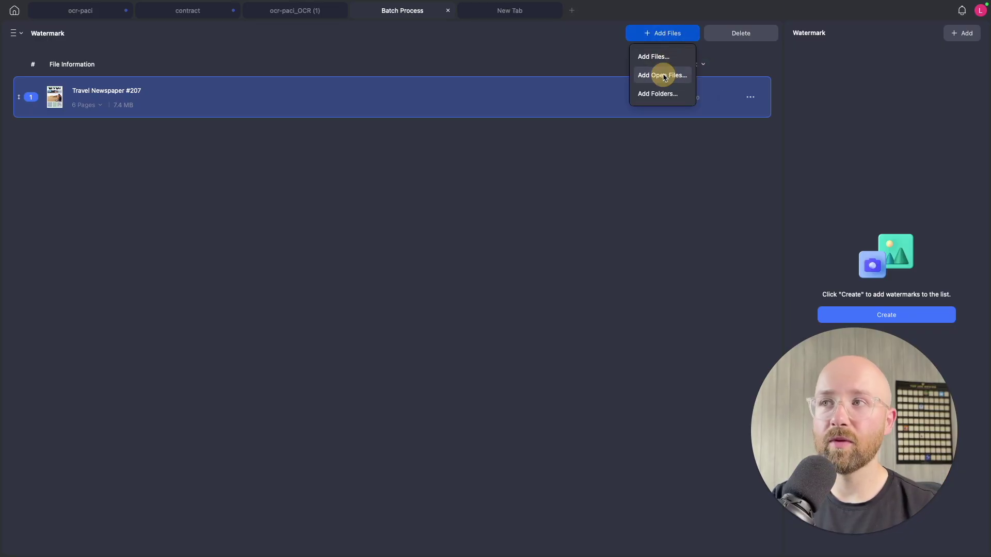
pyautogui.click(671, 77)
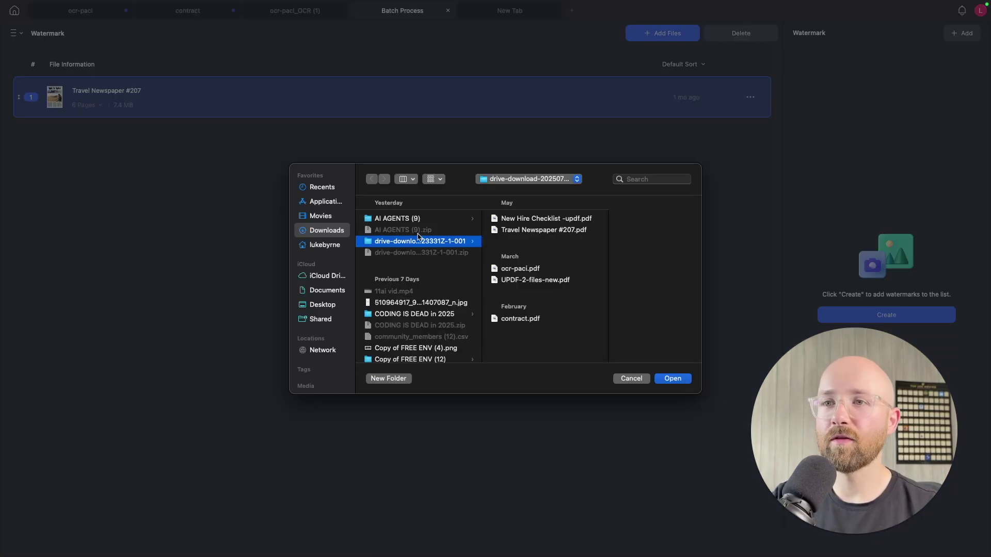
pyautogui.click(546, 231)
pyautogui.click(548, 218)
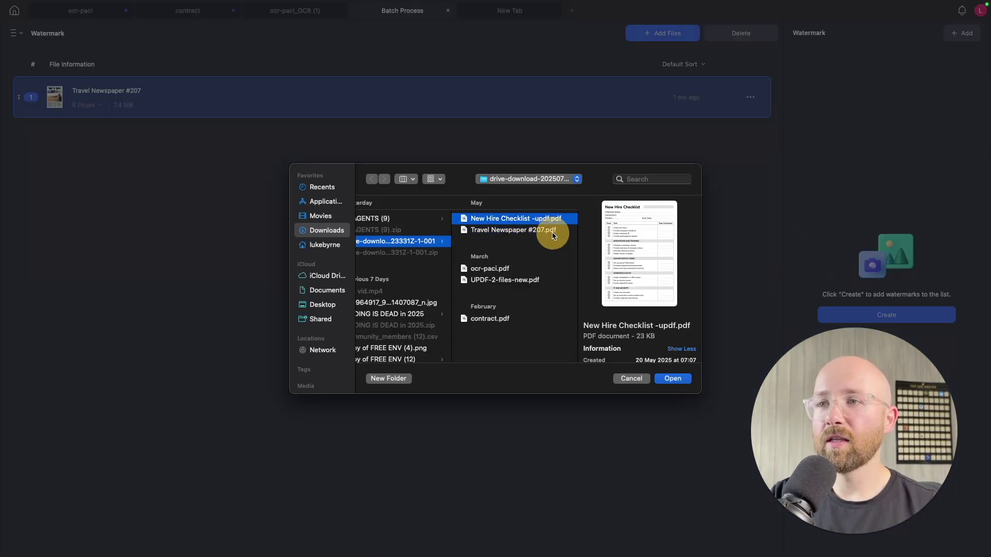
pyautogui.click(673, 379)
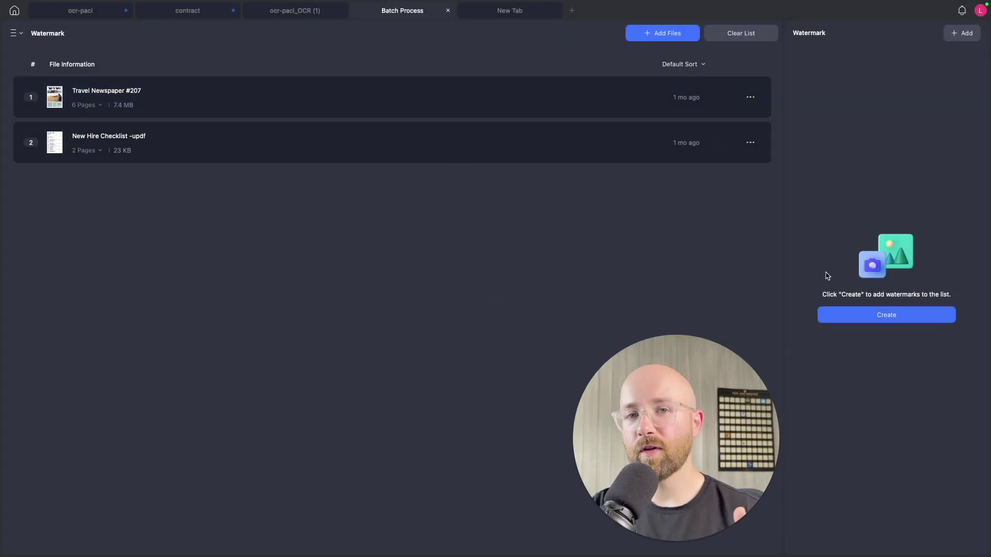
# - Create a watermark template with the creator's name as its text
pyautogui.click(863, 315)
pyautogui.click(861, 340)
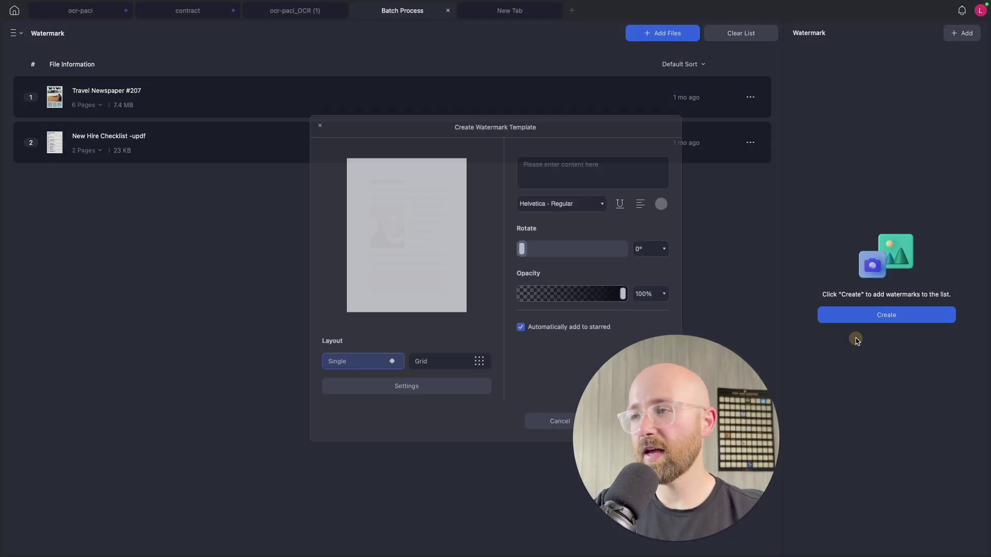
pyautogui.click(579, 163)
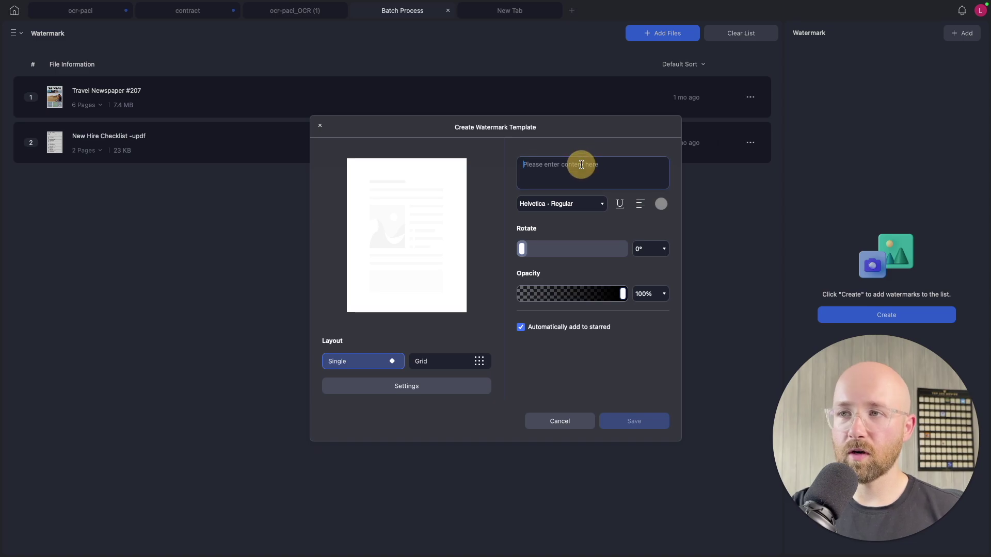
pyautogui.write('ai lue')
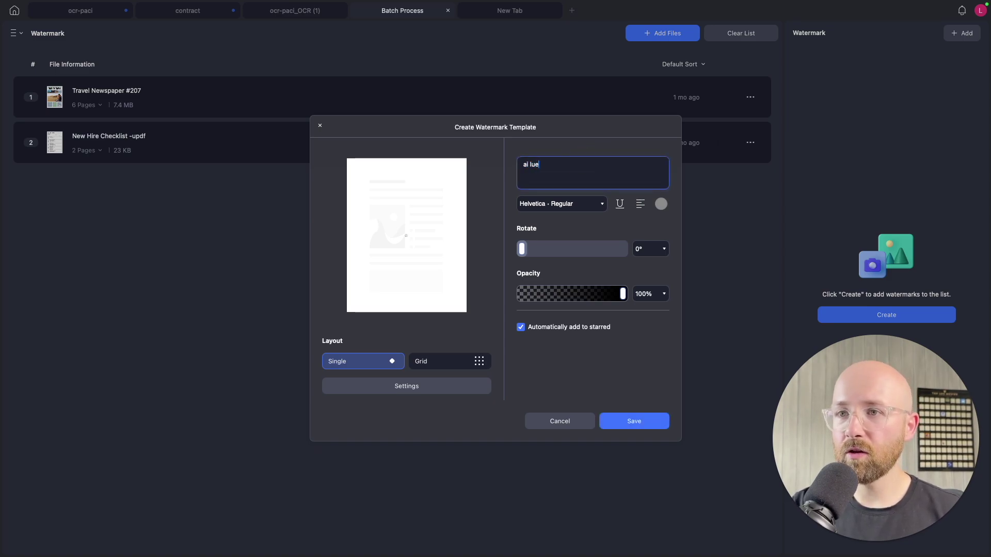
pyautogui.press('BackSpace')
pyautogui.write('ke')
# - Lay the watermark out as a grid with wider spacing between the repeats, and save the template
pyautogui.click(407, 386)
pyautogui.click(432, 361)
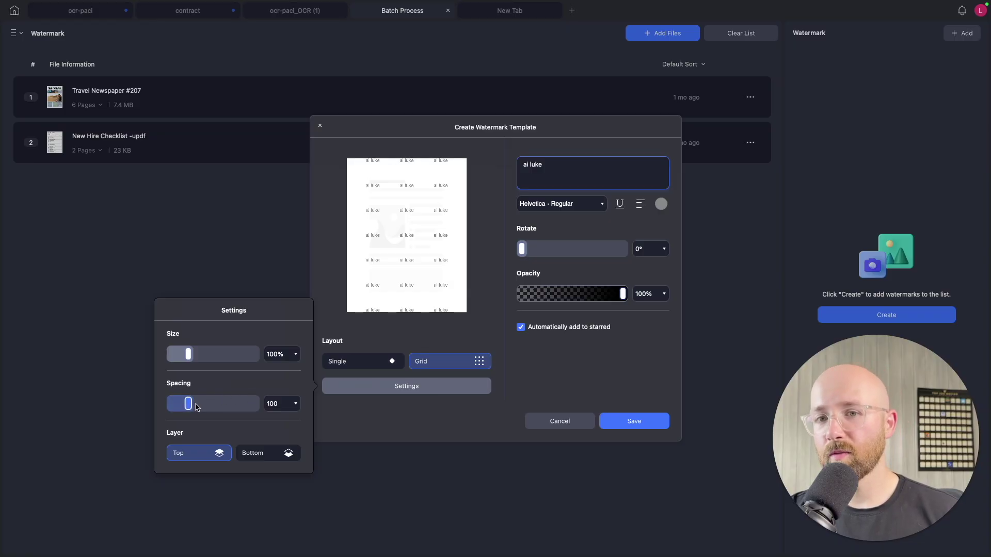
pyautogui.moveTo(182, 409)
pyautogui.mouseDown()
pyautogui.moveTo(239, 403)
pyautogui.moveTo(177, 406)
pyautogui.moveTo(194, 405)
pyautogui.mouseUp()
pyautogui.moveTo(191, 361)
pyautogui.mouseDown()
pyautogui.moveTo(206, 354)
pyautogui.moveTo(189, 354)
pyautogui.mouseUp()
pyautogui.click(633, 420)
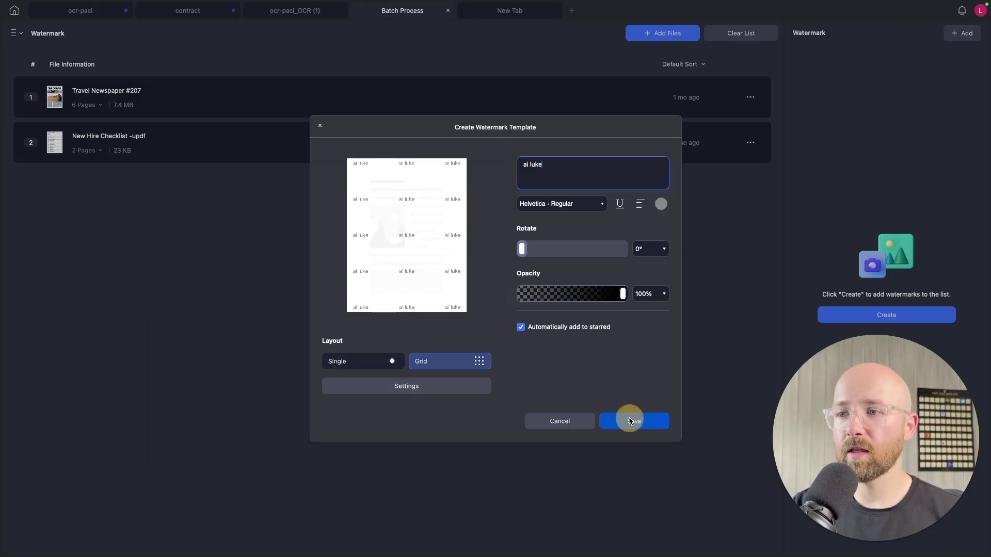
# - Apply the watermark to both PDFs with Flatten Watermarks enabled, saving the output in the Documents folder
pyautogui.moveTo(901, 516); pyautogui.dragTo(698, 503)
pyautogui.click(805, 493)
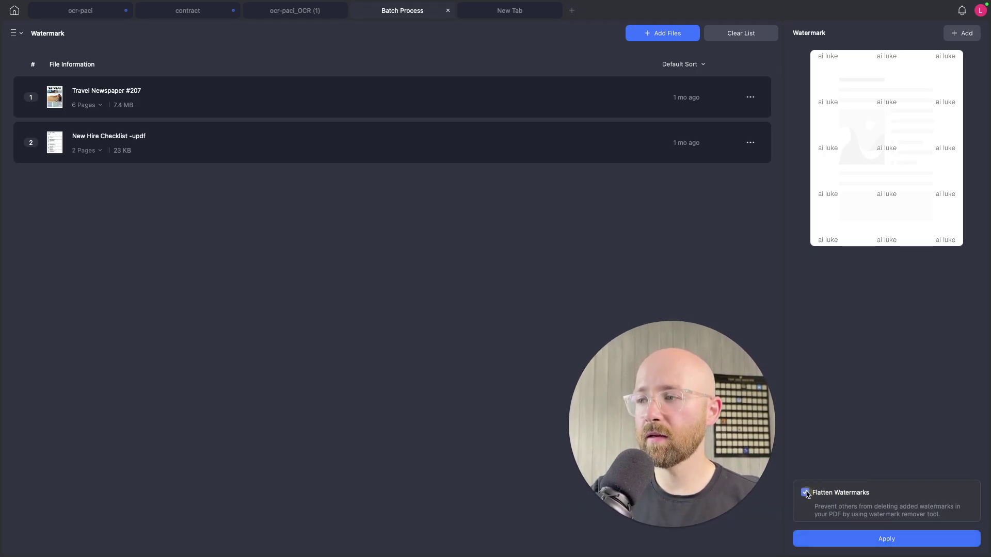
pyautogui.click(854, 537)
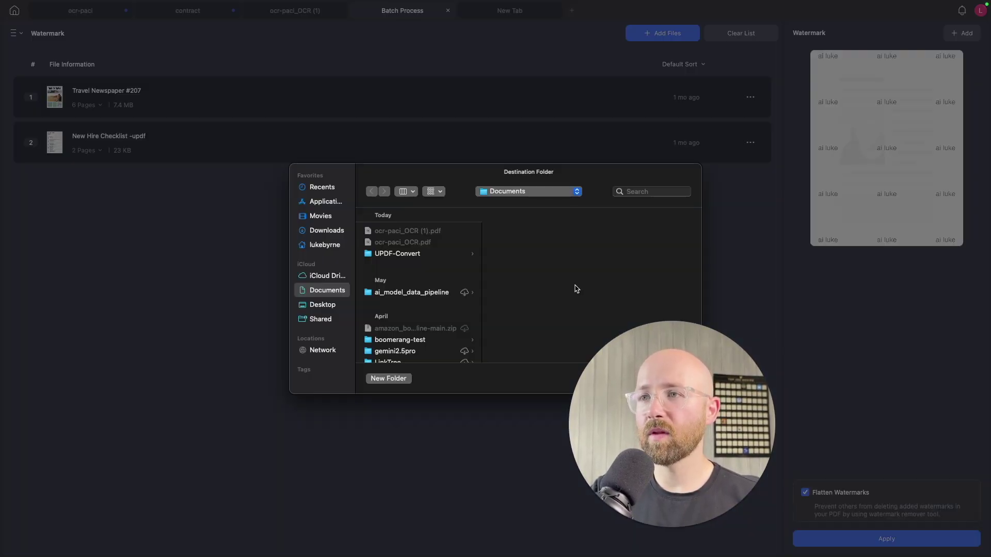
pyautogui.moveTo(659, 417); pyautogui.dragTo(828, 417)
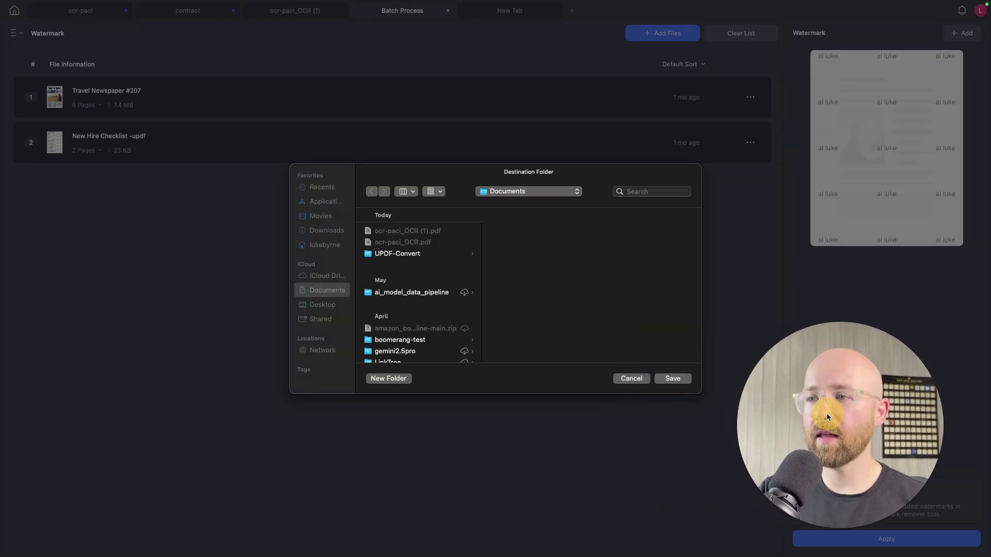
pyautogui.click(672, 378)
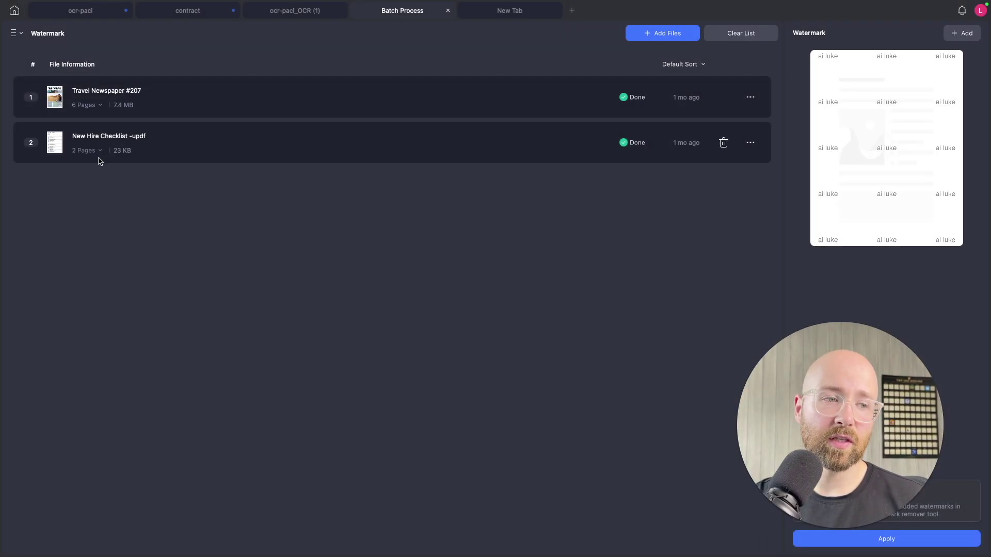
# - Open the watermarked New Hire Checklist PDF from the Documents folder, check the watermark across its page, and close the file
pyautogui.click(527, 11)
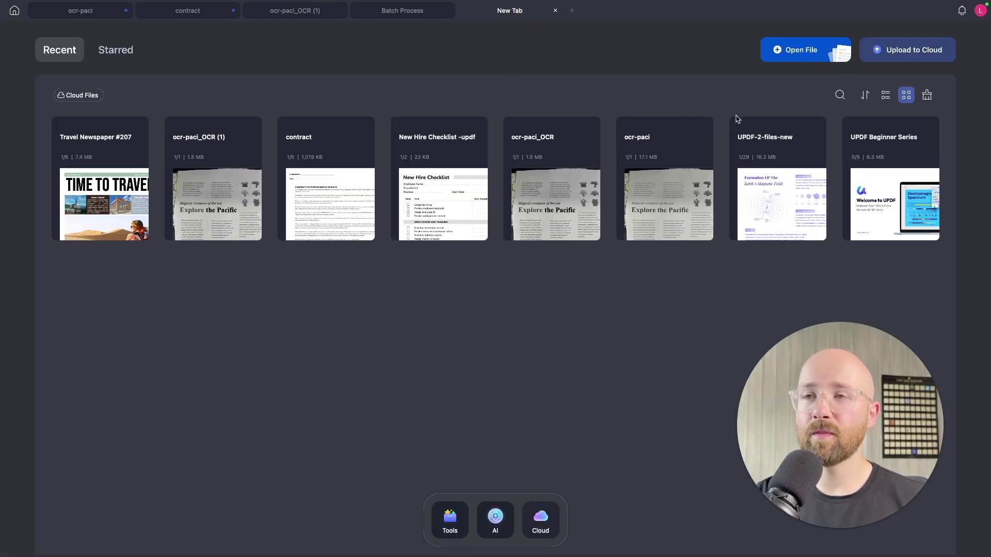
pyautogui.click(794, 54)
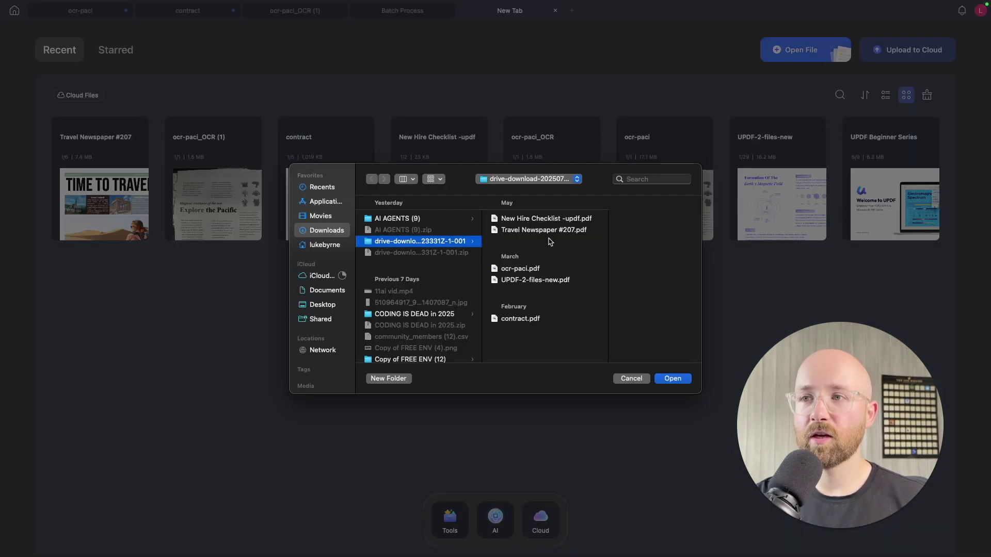
pyautogui.click(327, 290)
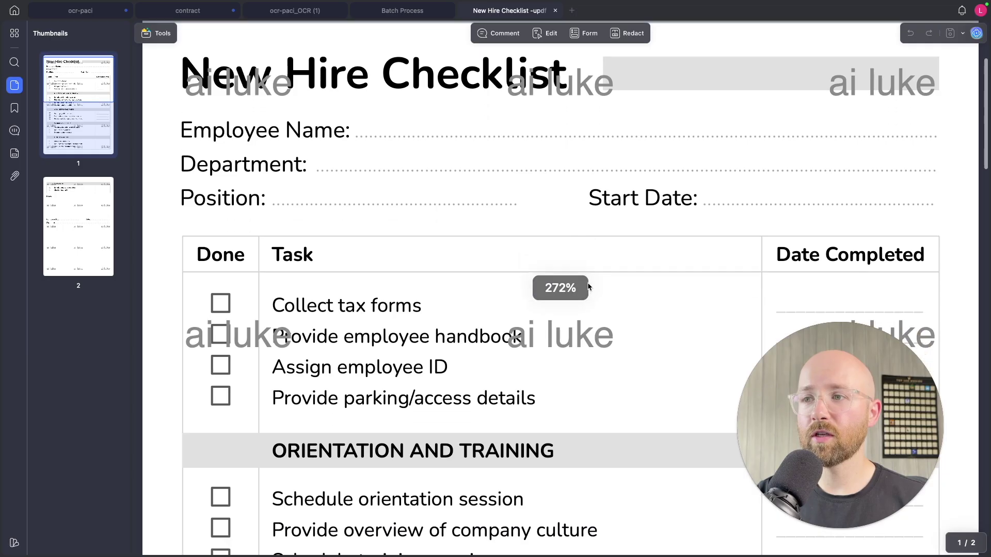
pyautogui.scroll(-2, 664, 358)
pyautogui.scroll(-5, 597, 402)
pyautogui.scroll(-3, 597, 403)
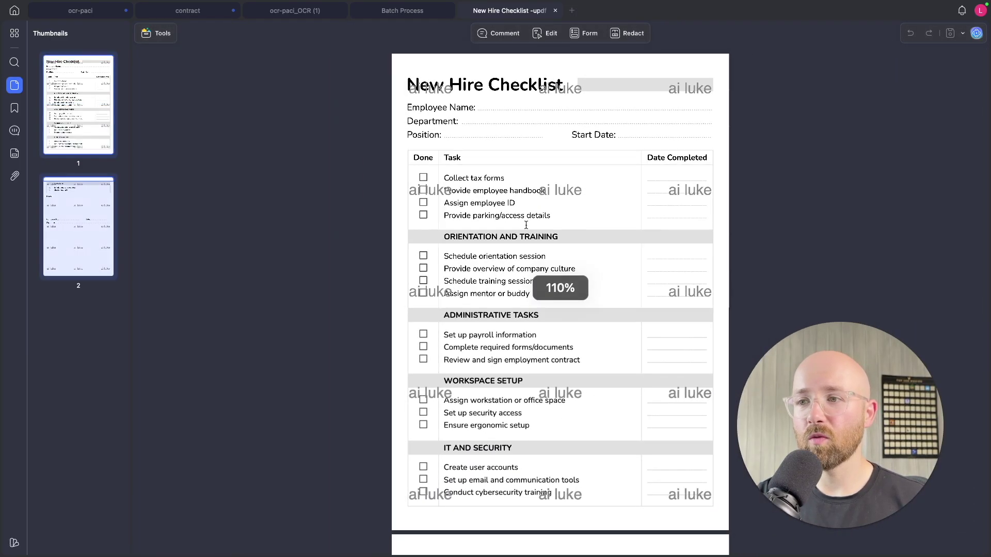
pyautogui.click(555, 10)
# - Review the available batch processing tools and look through the open ocr-paci_OCR (1), contract and ocr-paci documents
pyautogui.click(18, 33)
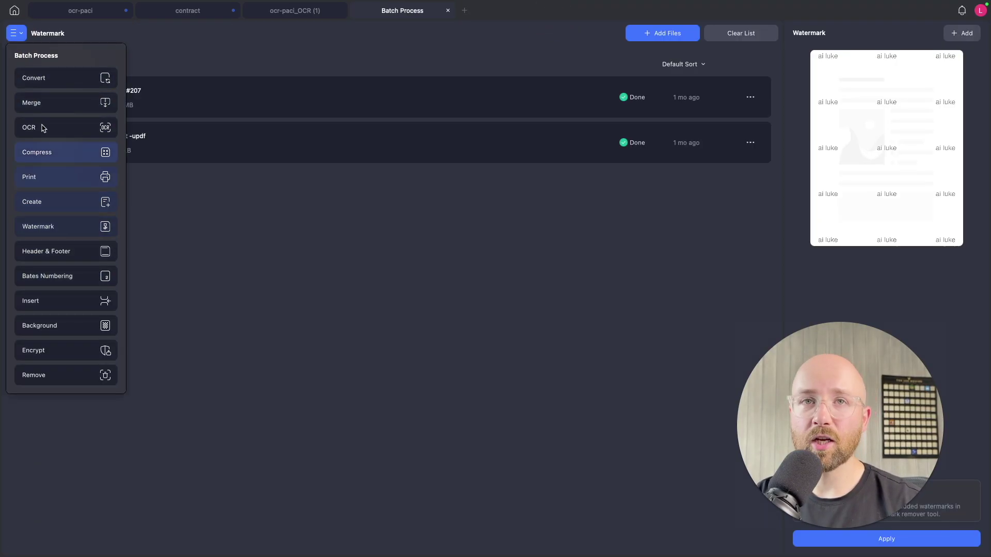
pyautogui.click(228, 243)
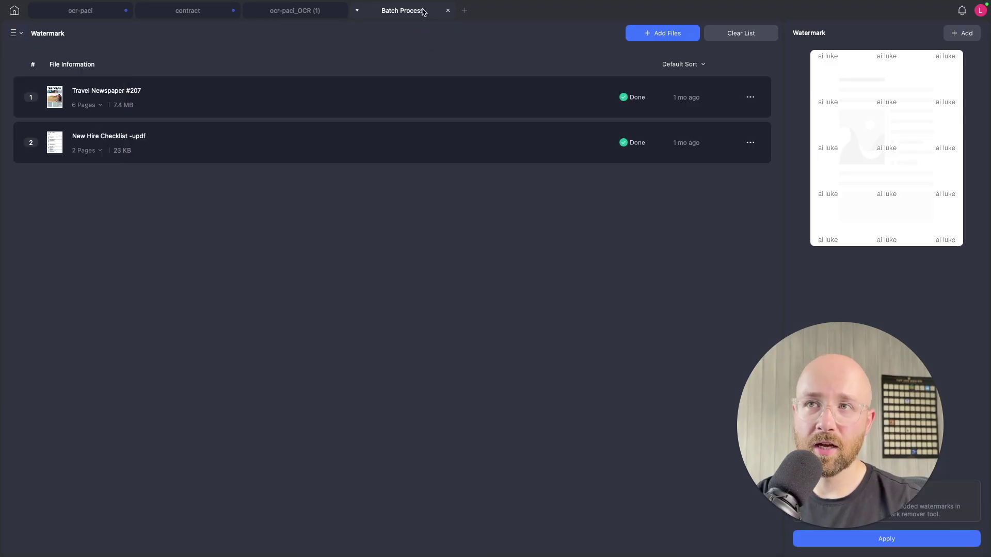
pyautogui.click(294, 10)
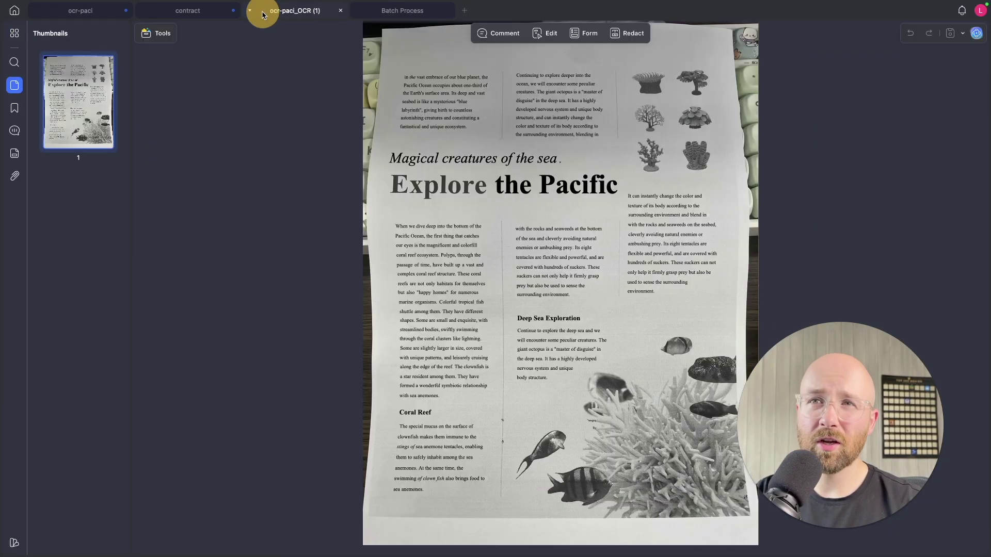
pyautogui.click(217, 13)
pyautogui.click(80, 11)
pyautogui.click(191, 12)
pyautogui.click(385, 12)
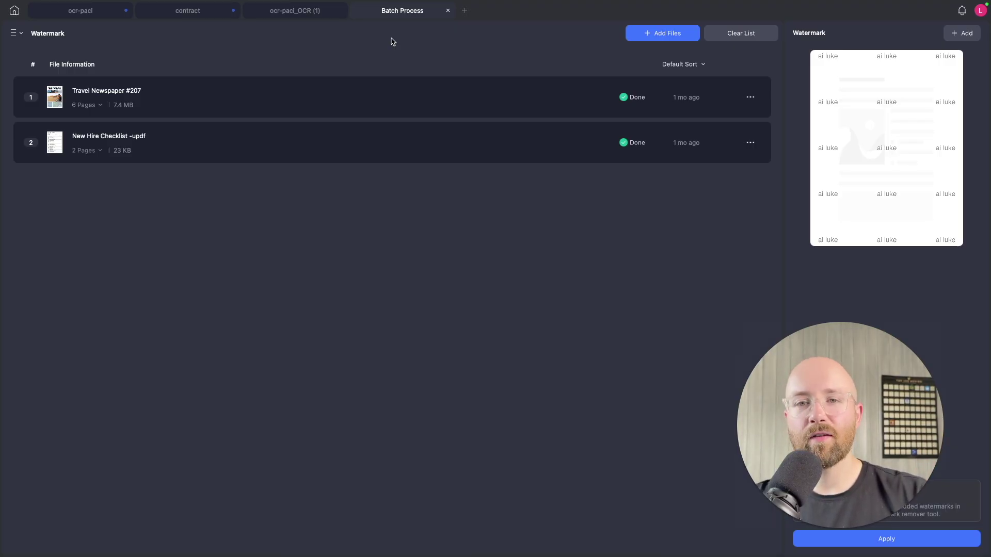
pyautogui.click(16, 33)
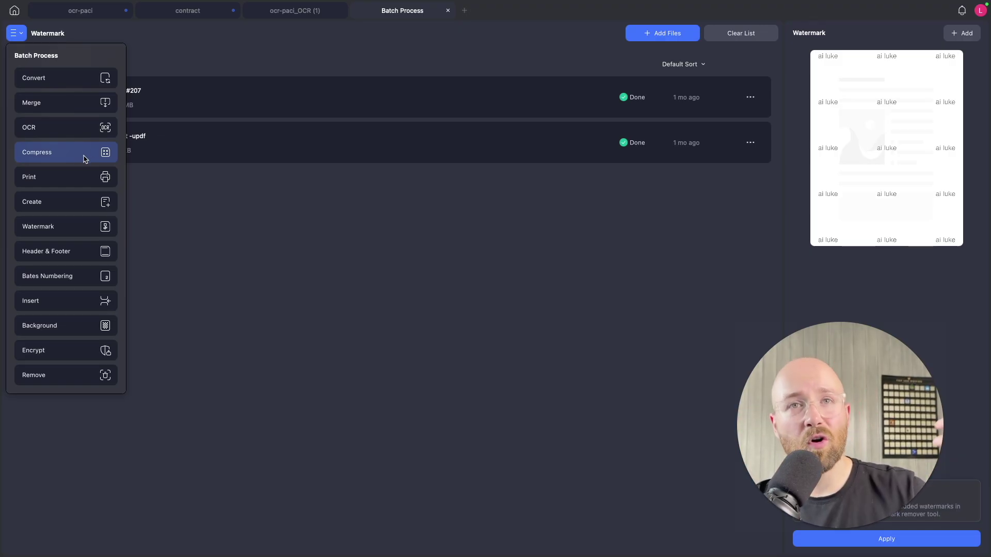
pyautogui.click(310, 202)
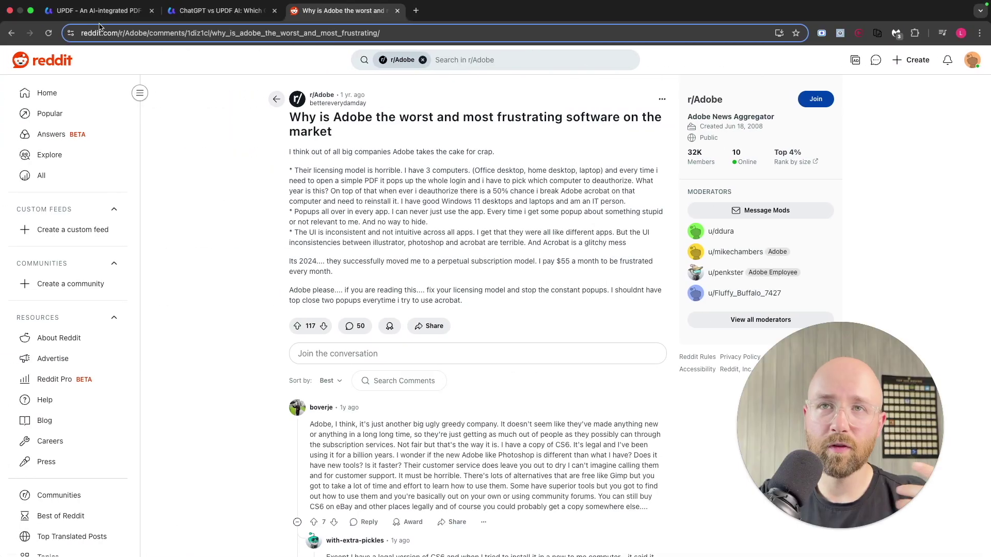
# - Switch to the UPDF website in the browser, and view its homepage headline and the UPDF AI features and comparisons
pyautogui.click(98, 10)
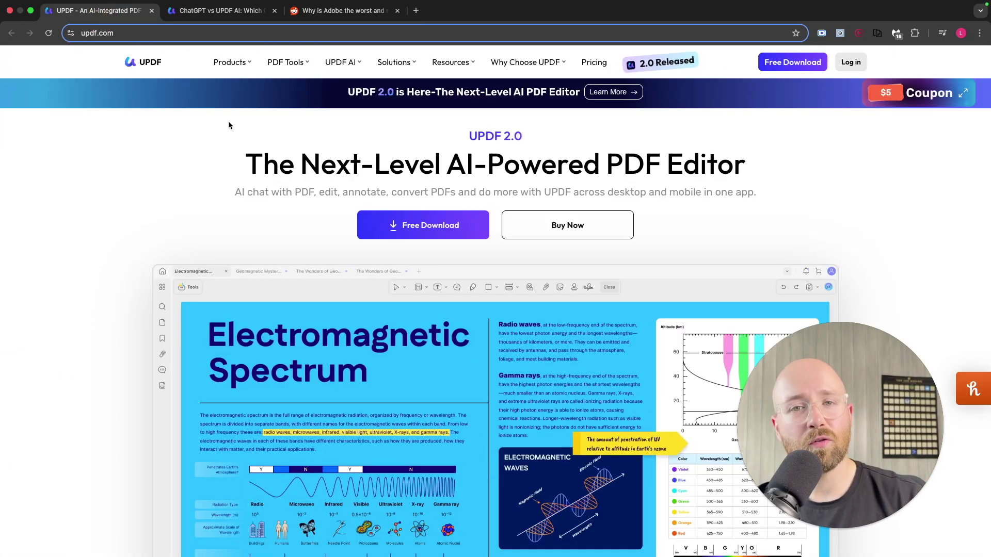
pyautogui.moveTo(245, 162); pyautogui.dragTo(800, 174)
pyautogui.click(786, 176)
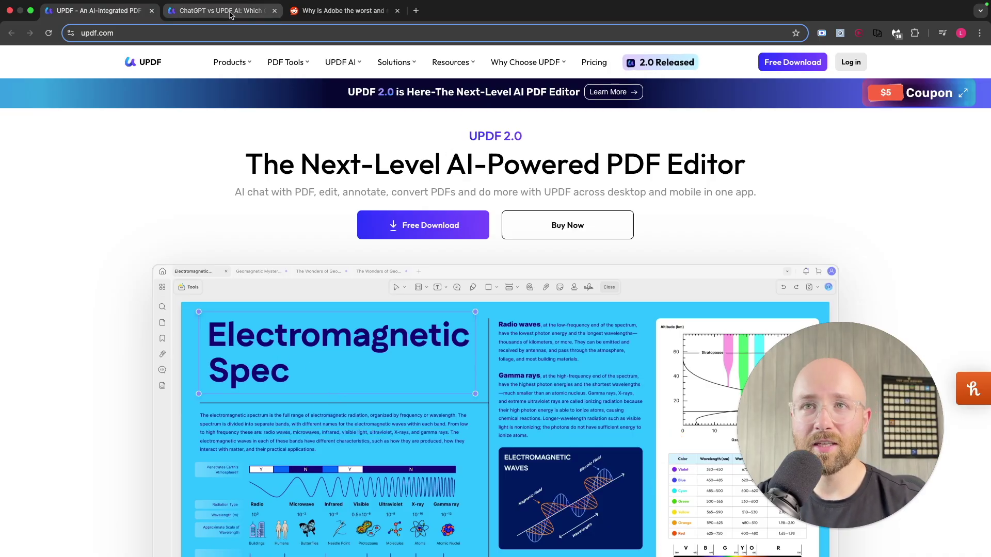
pyautogui.moveTo(341, 62)
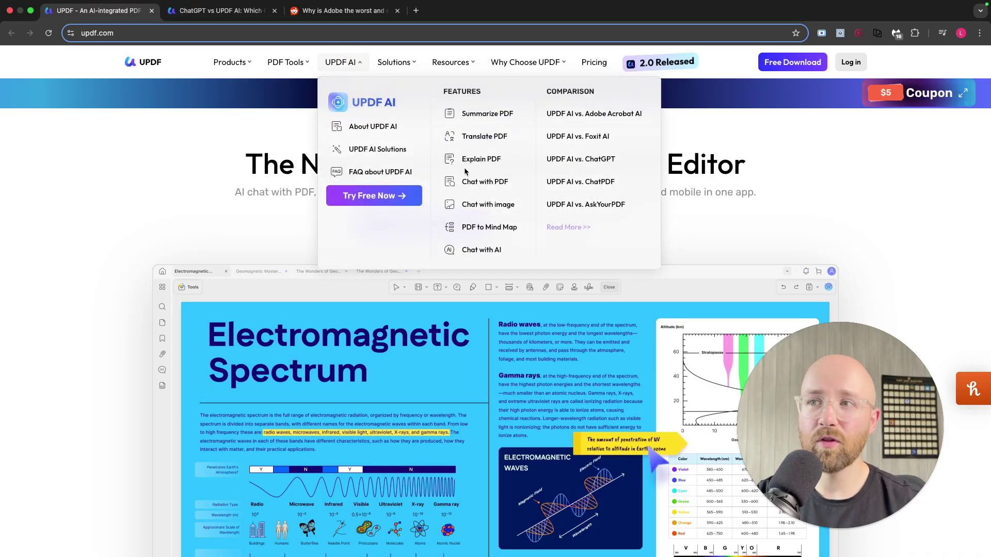